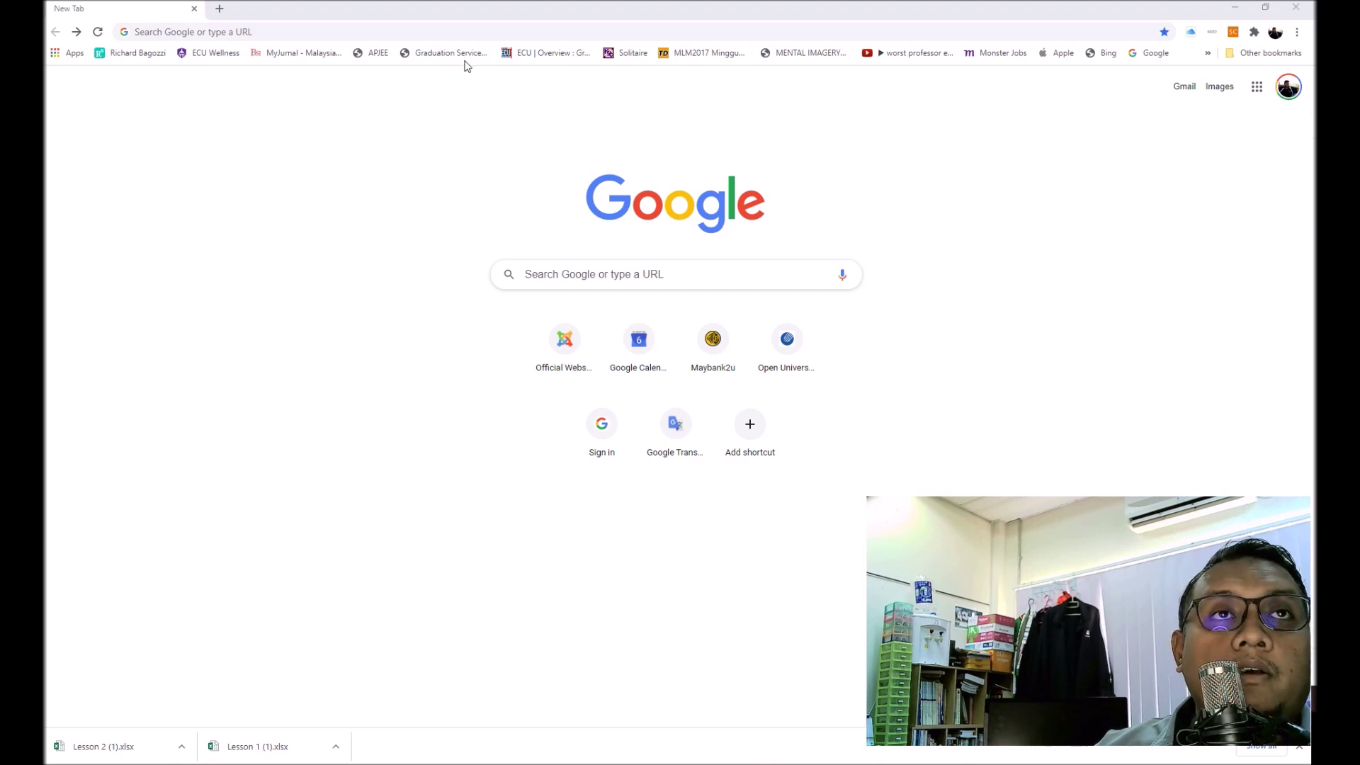
Step: Open azminias.com and download Lesson 1 and Lesson 2 workbooks from its MS Excel links
click(281, 29)
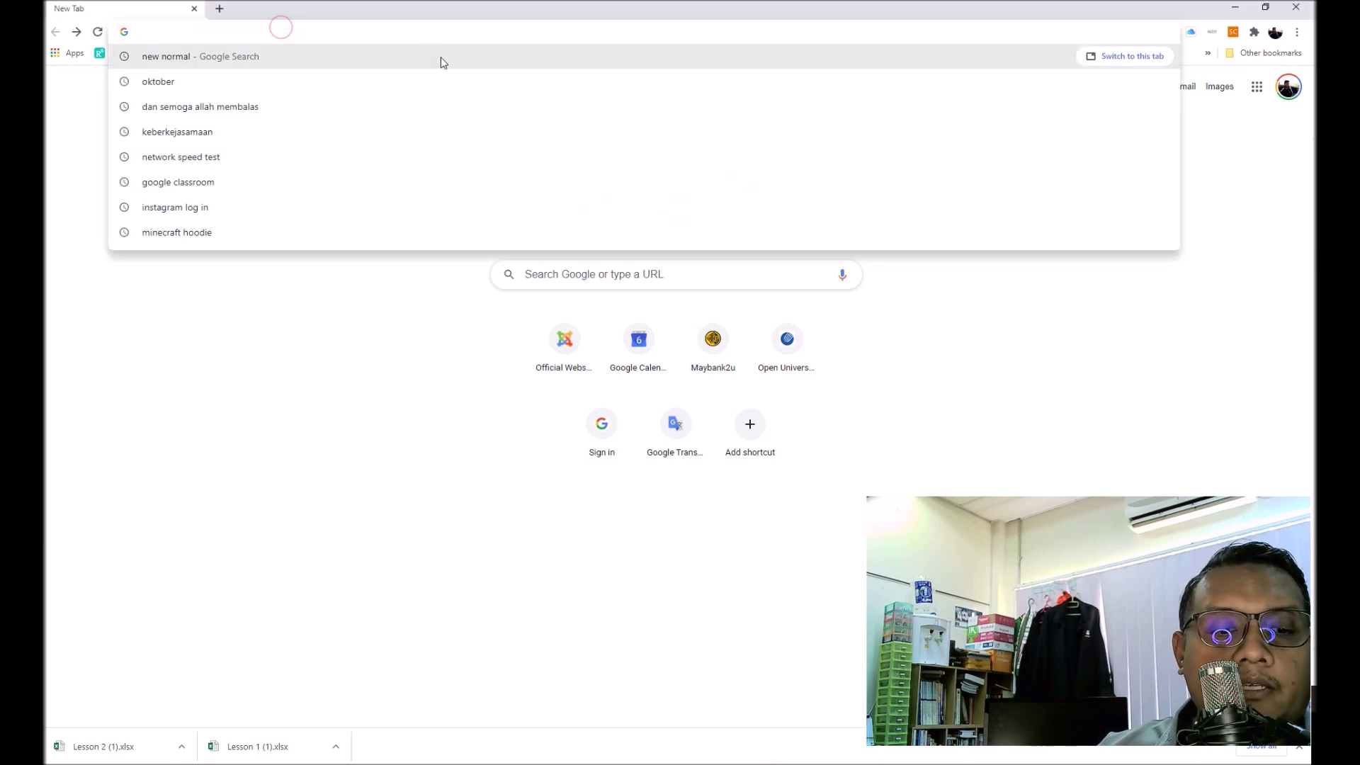
text(azminias)
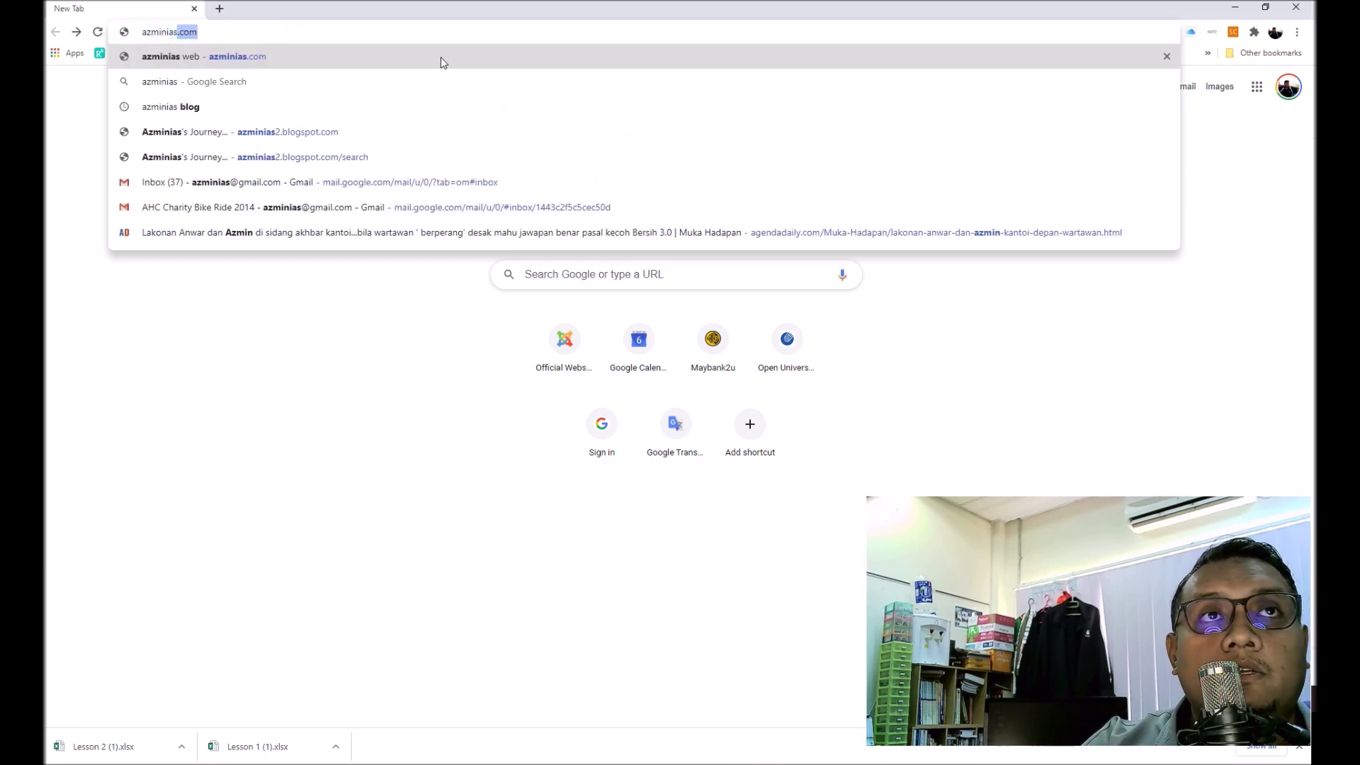
key(Return)
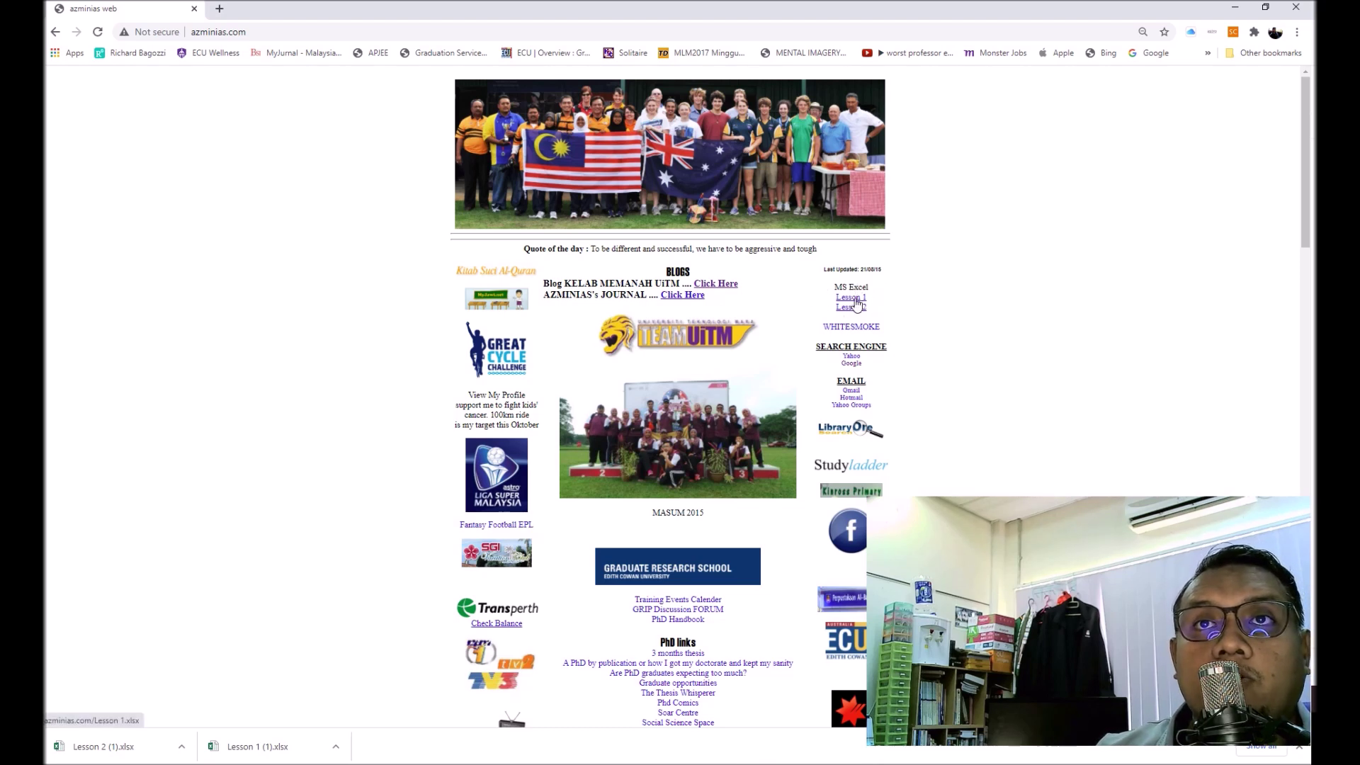
click(858, 303)
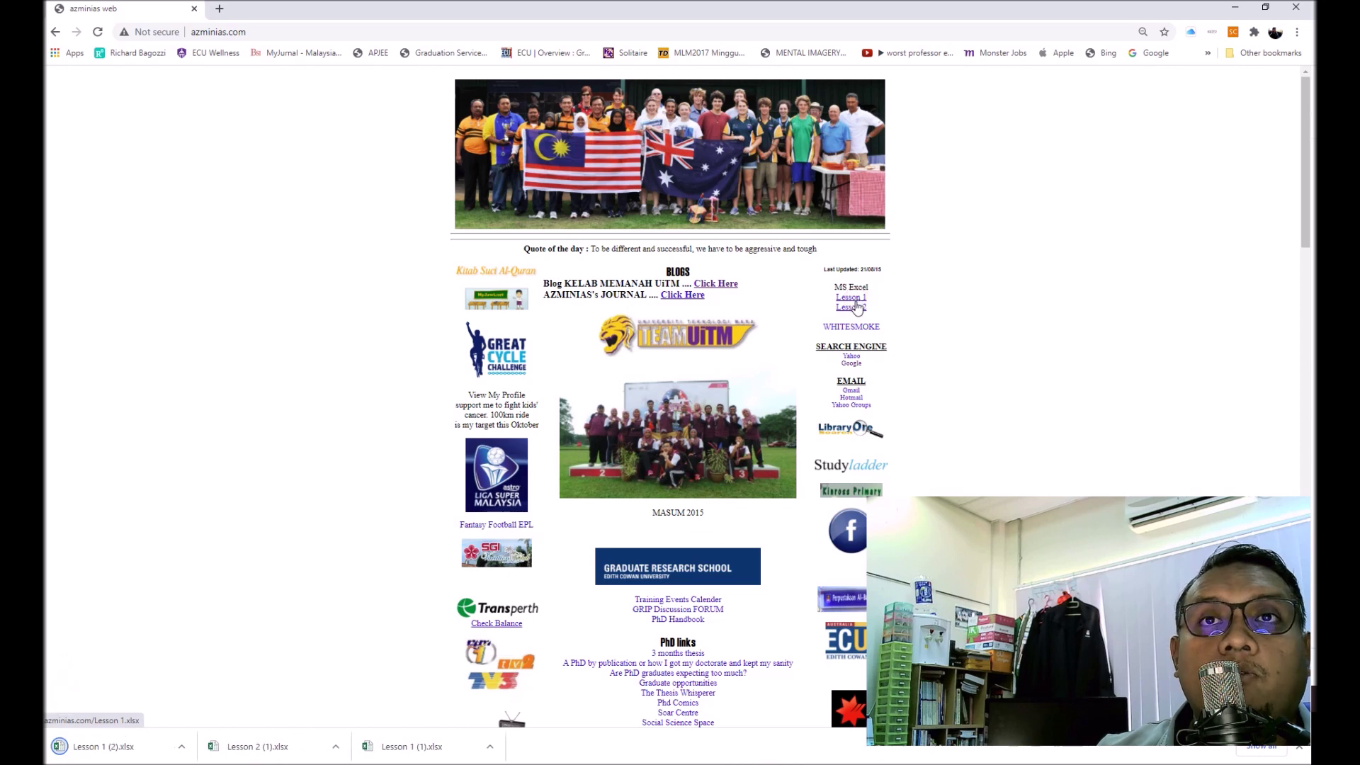
click(857, 308)
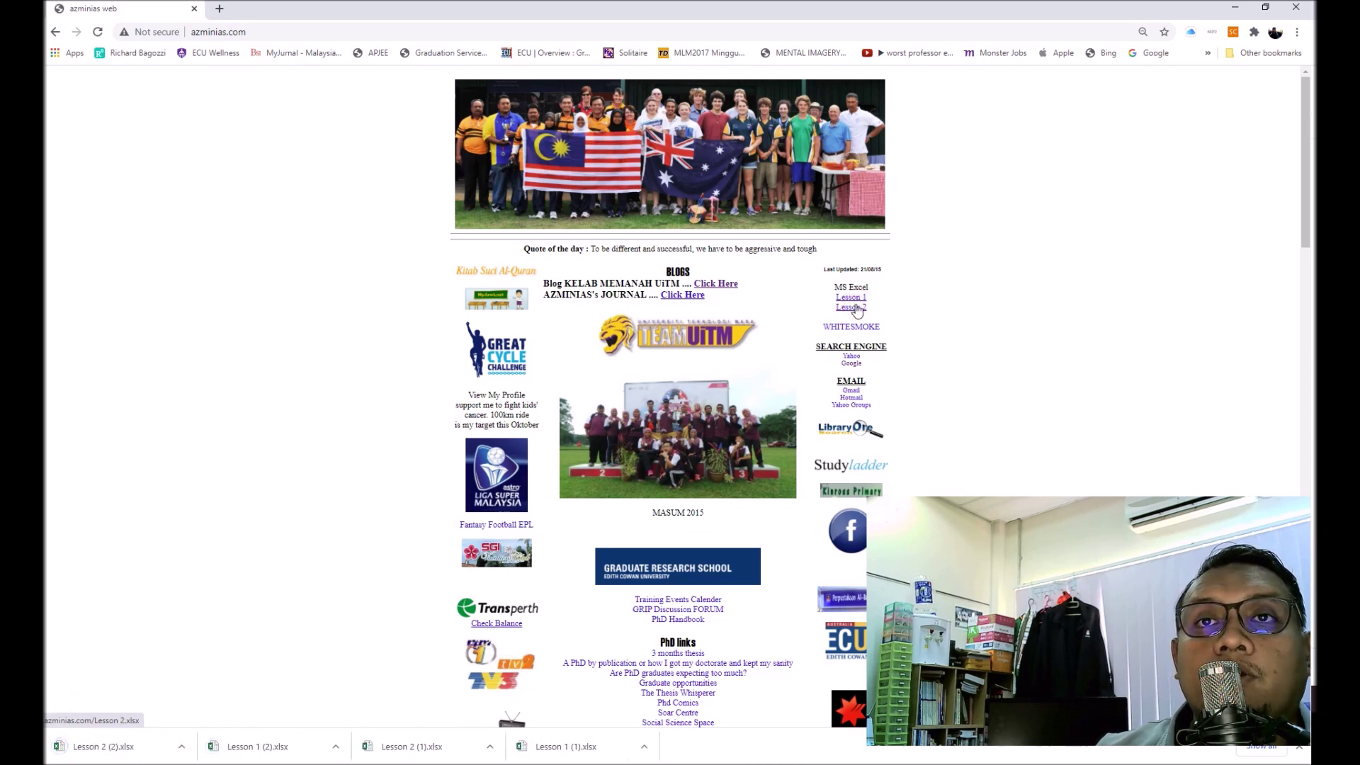
Step: Minimize Chrome, close Acrobat, and browse This PC to the Downloads folder
click(1225, 9)
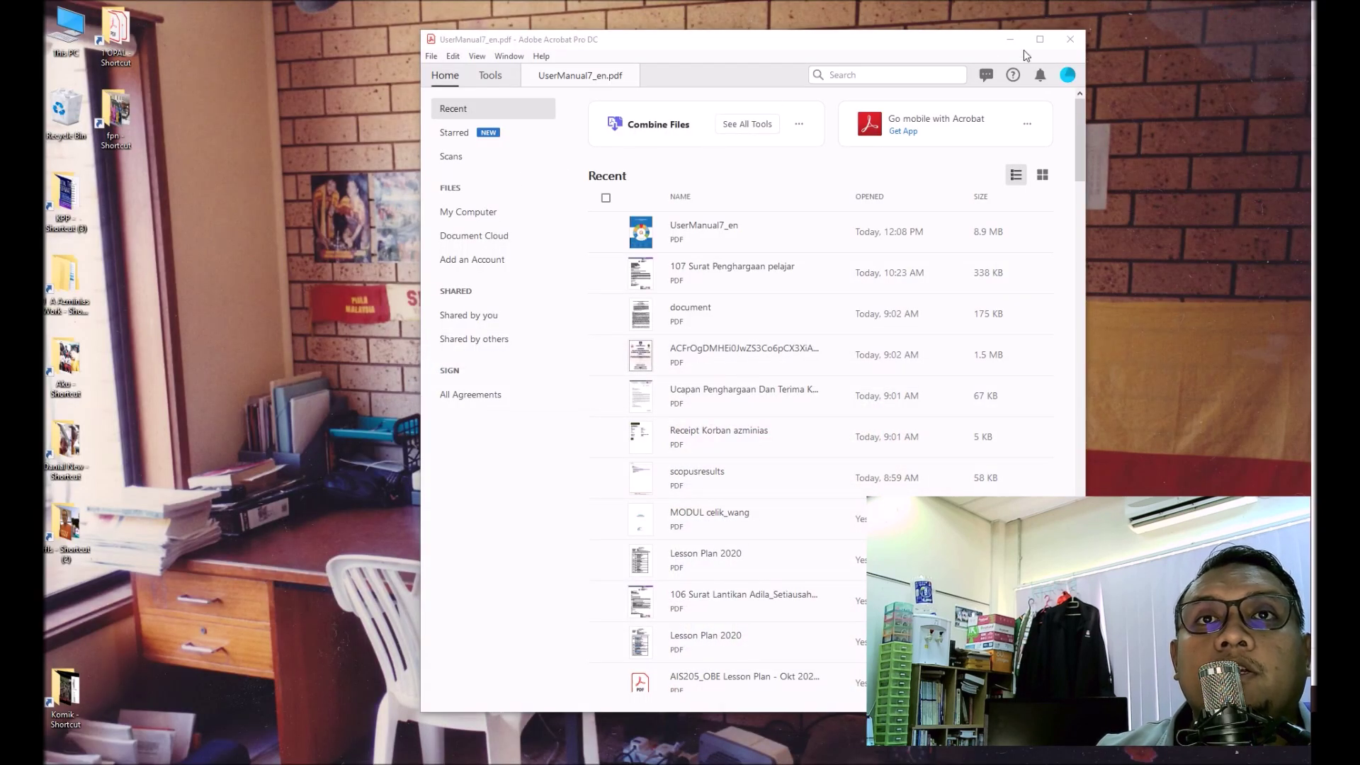
click(1069, 39)
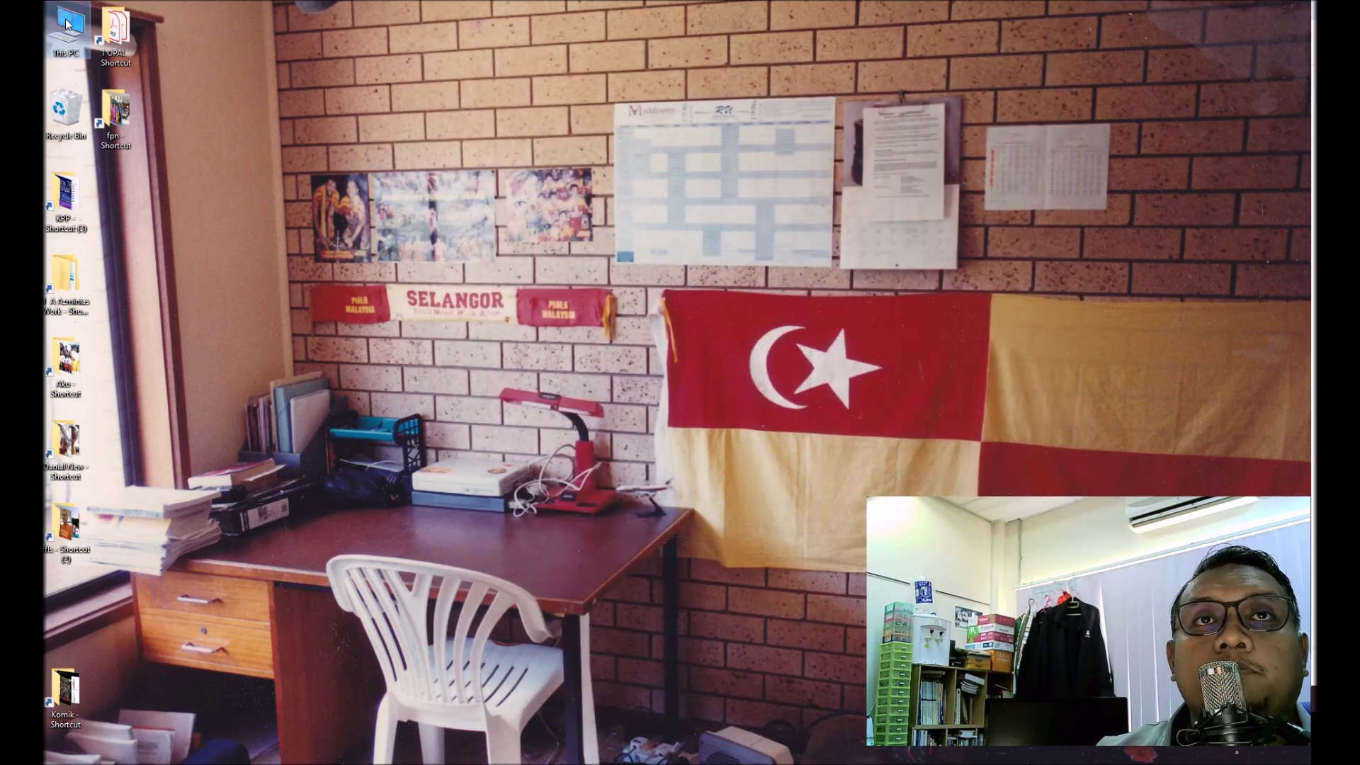
double_click(66, 24)
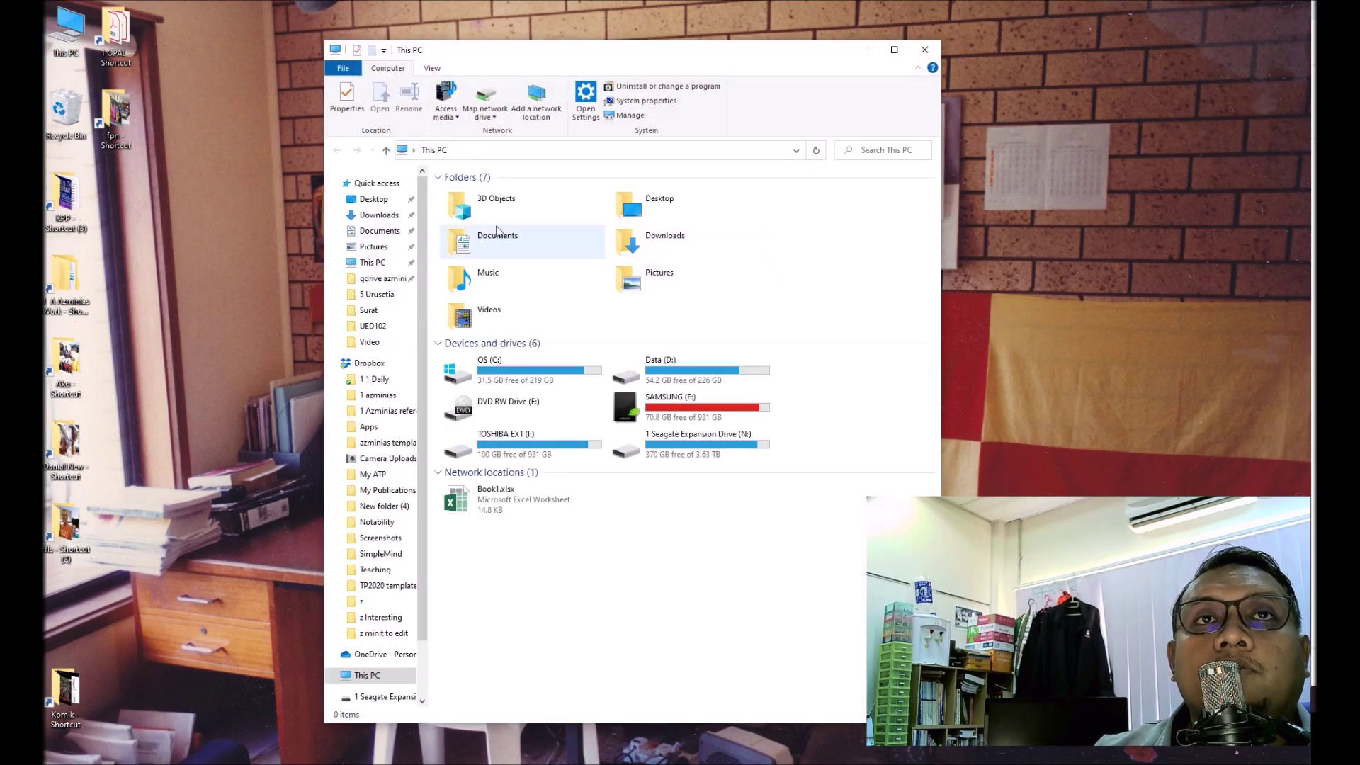
double_click(653, 240)
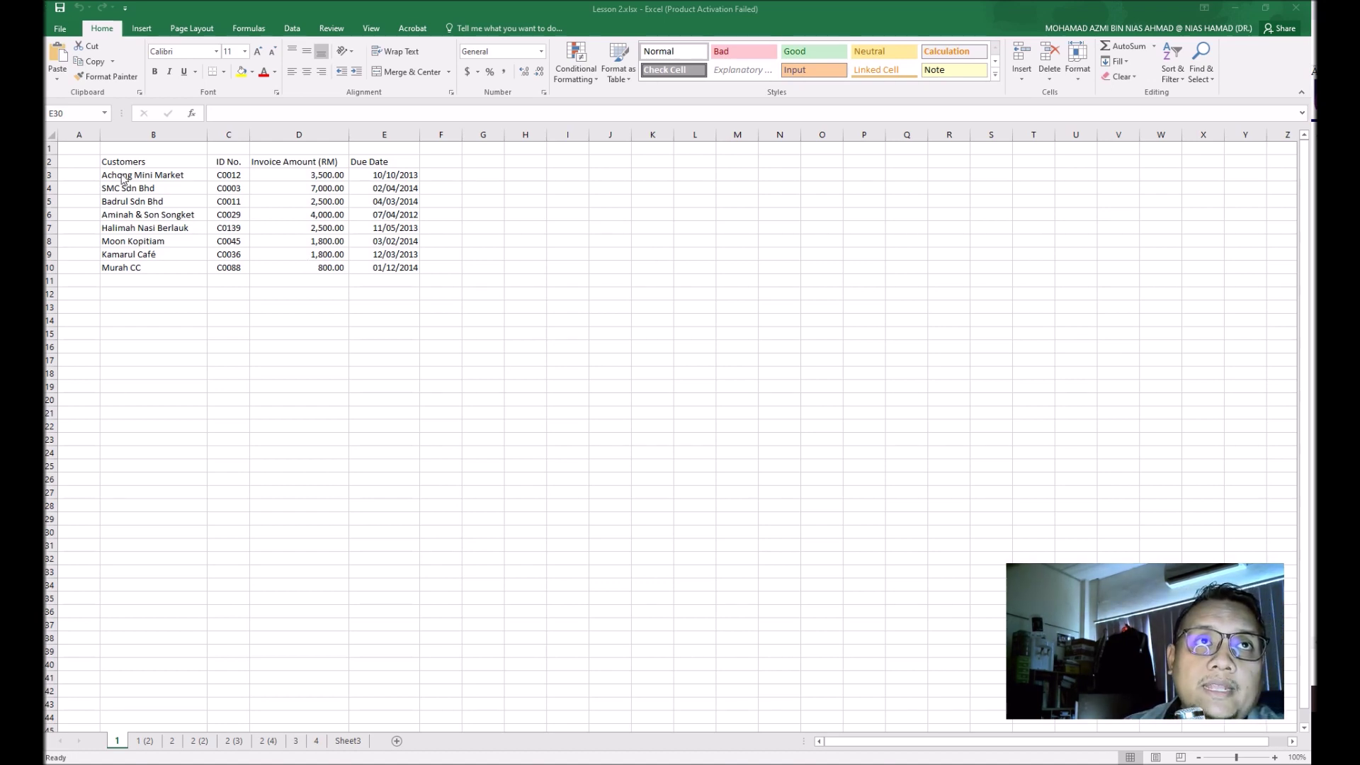
Step: Bring the Lesson 2 workbook forward and move from sheet 1 (2) to sheet 2
click(144, 741)
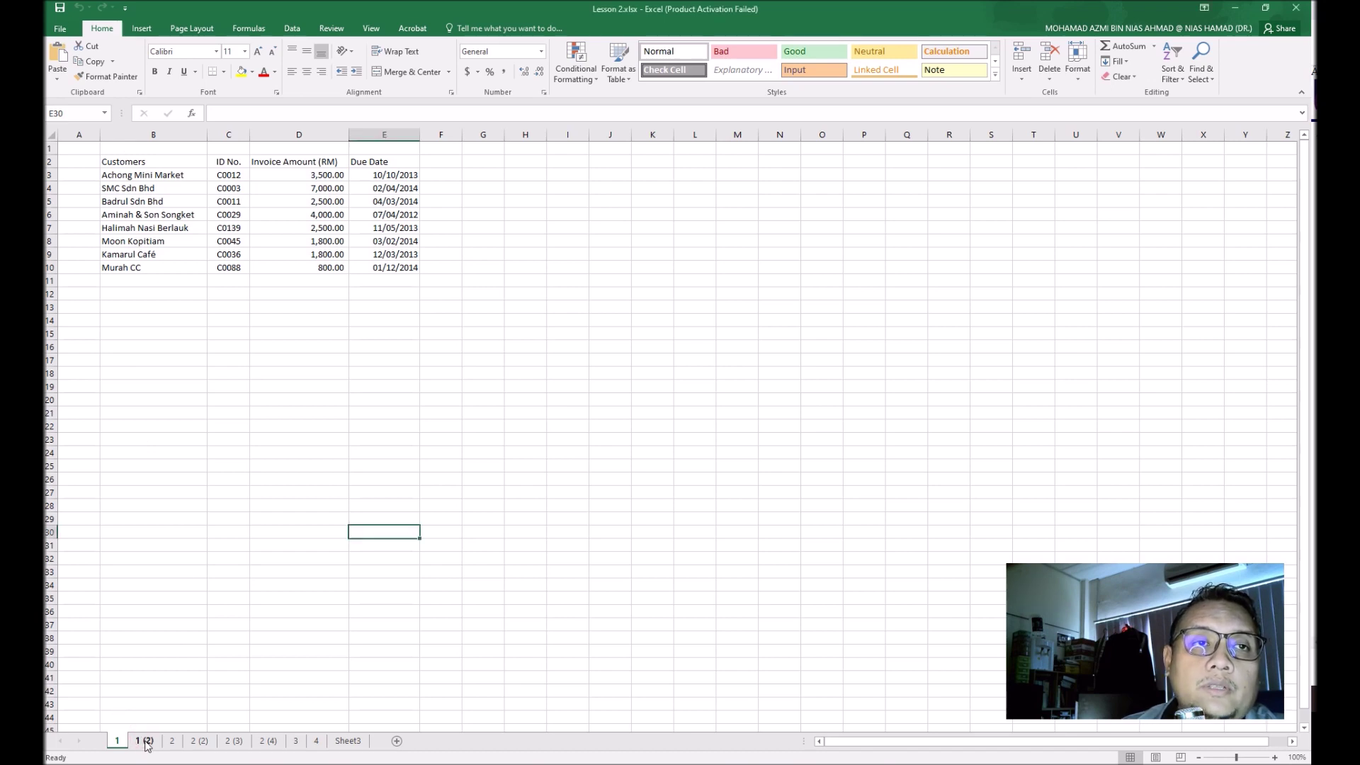
click(145, 741)
click(171, 740)
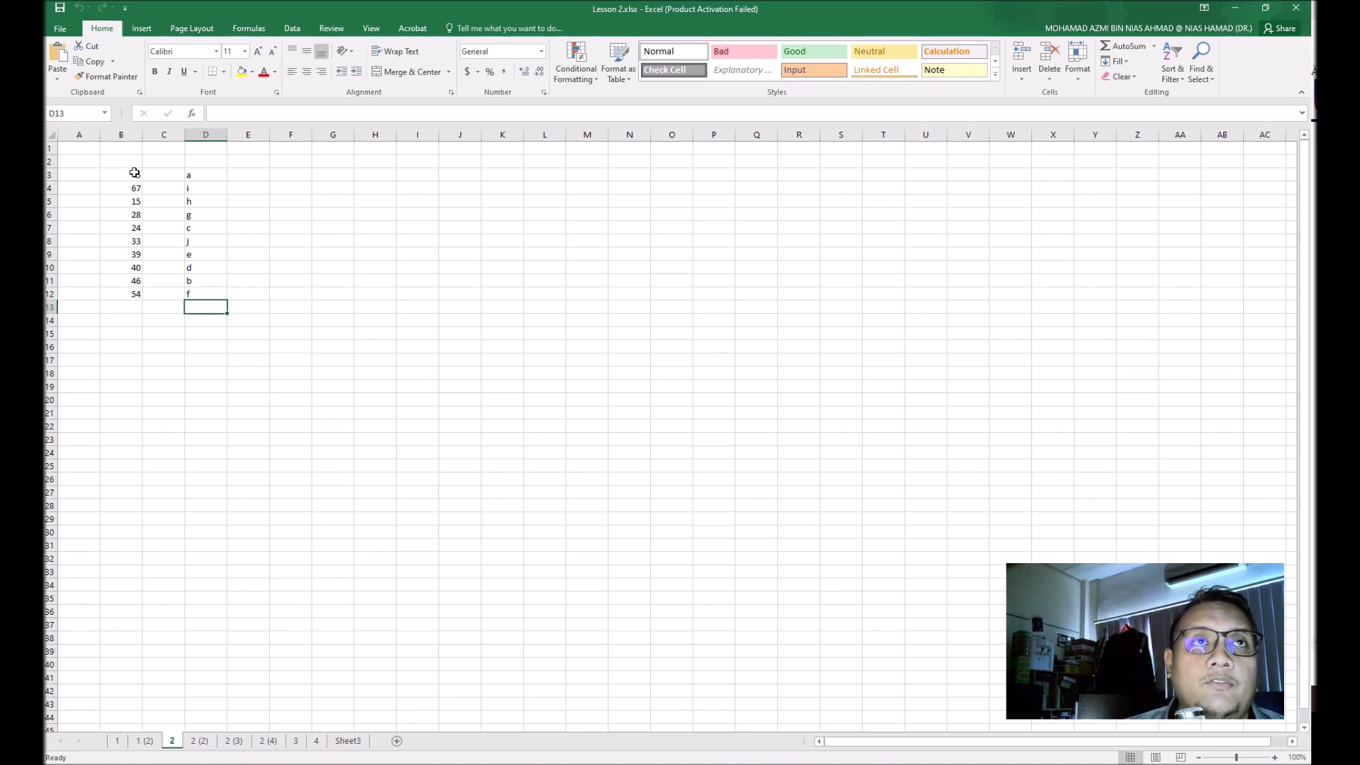
Step: Select the numbers in B3:B12 and dismiss the sort options without sorting
drag(128, 175, 128, 293)
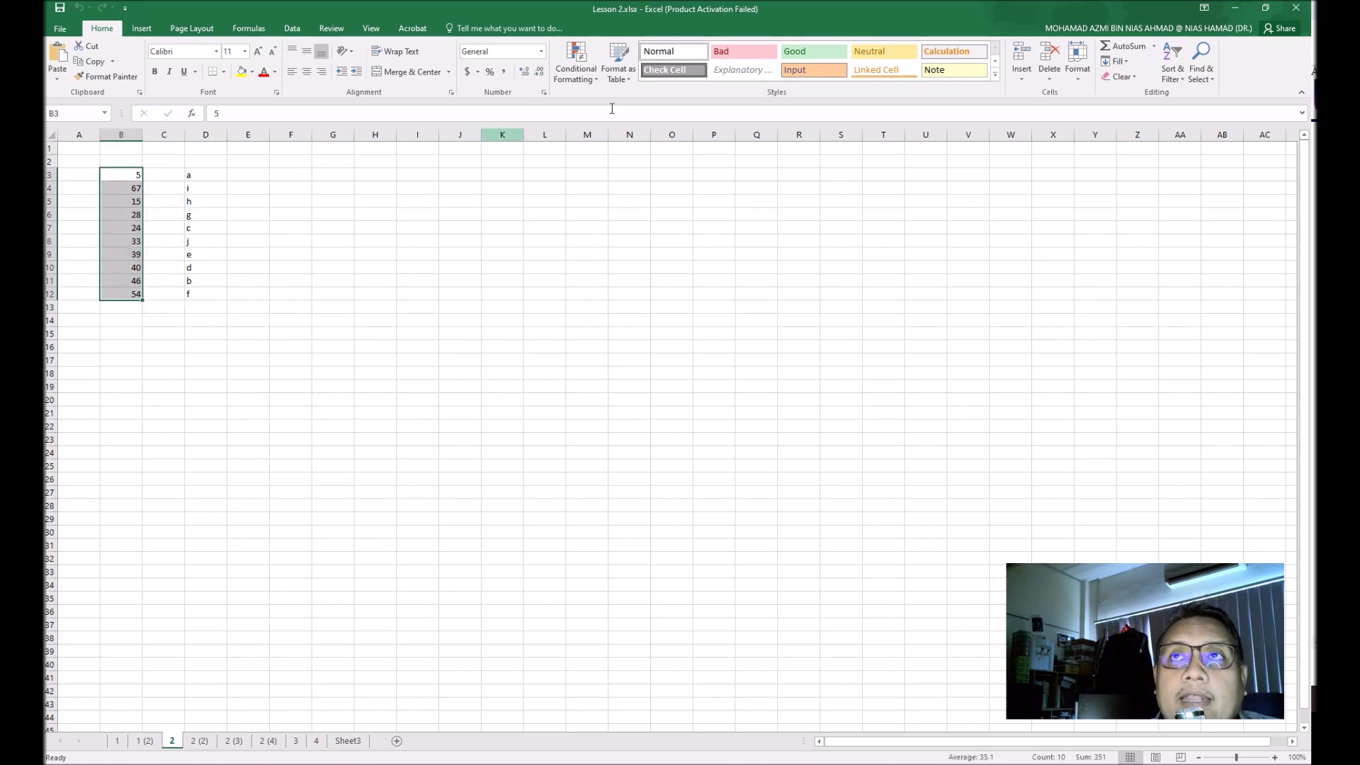
click(1173, 61)
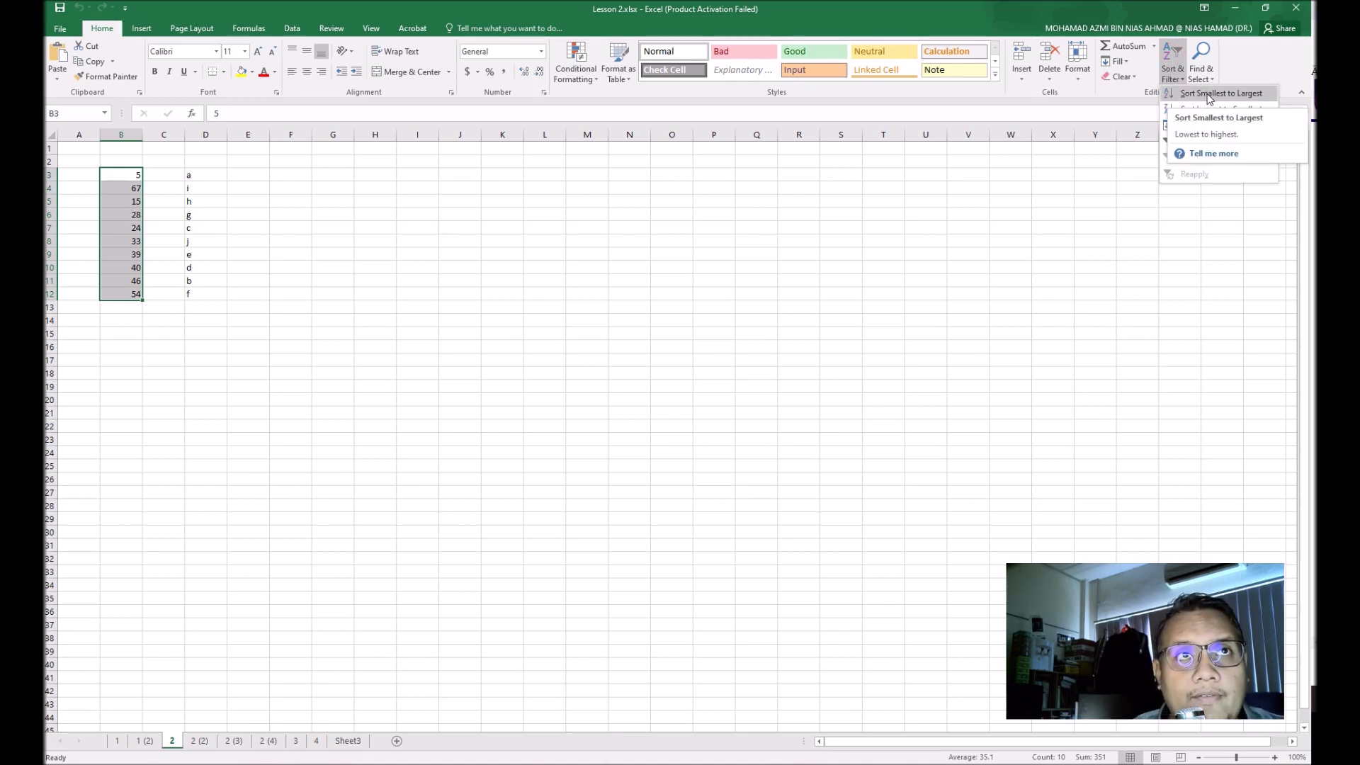
click(154, 183)
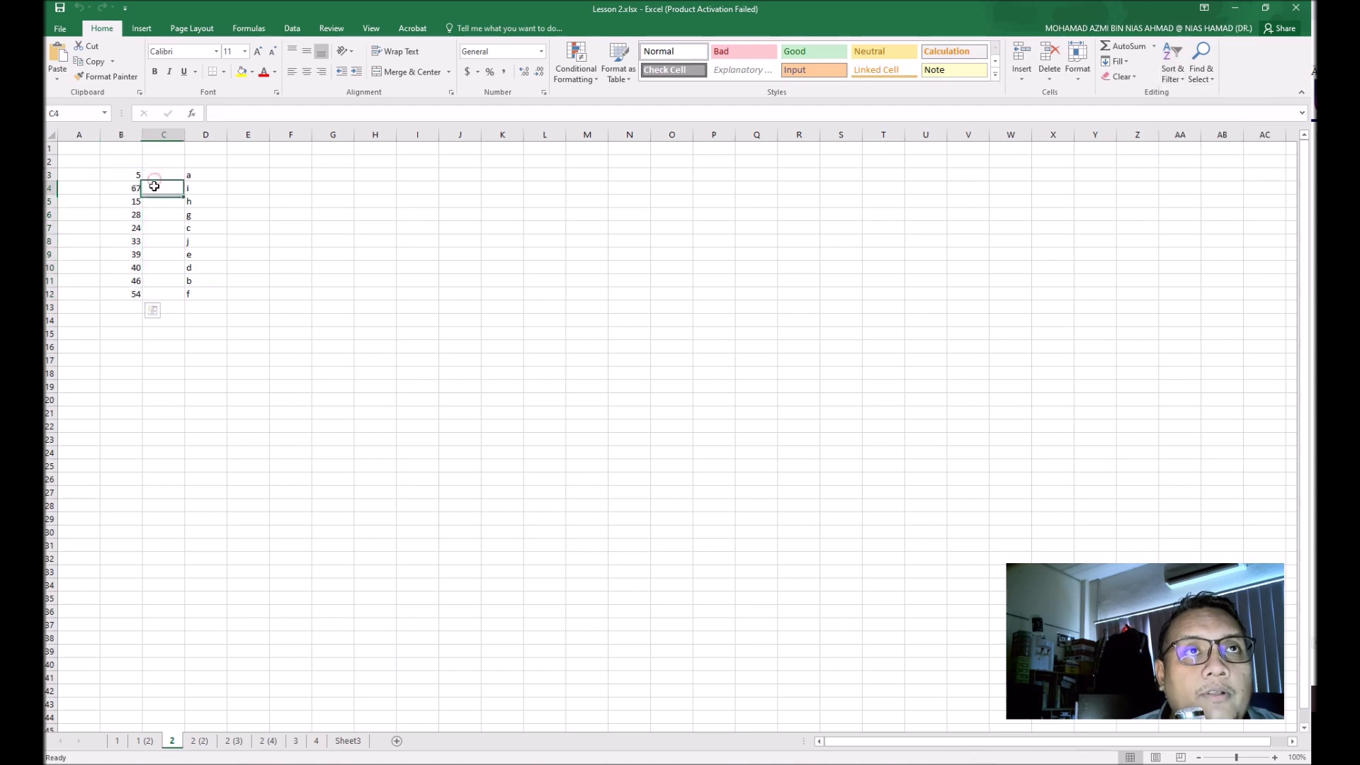
Step: Copy the B3:D12 number-and-letter list to H3, then reselect the column B numbers
click(136, 177)
drag(139, 183, 198, 294)
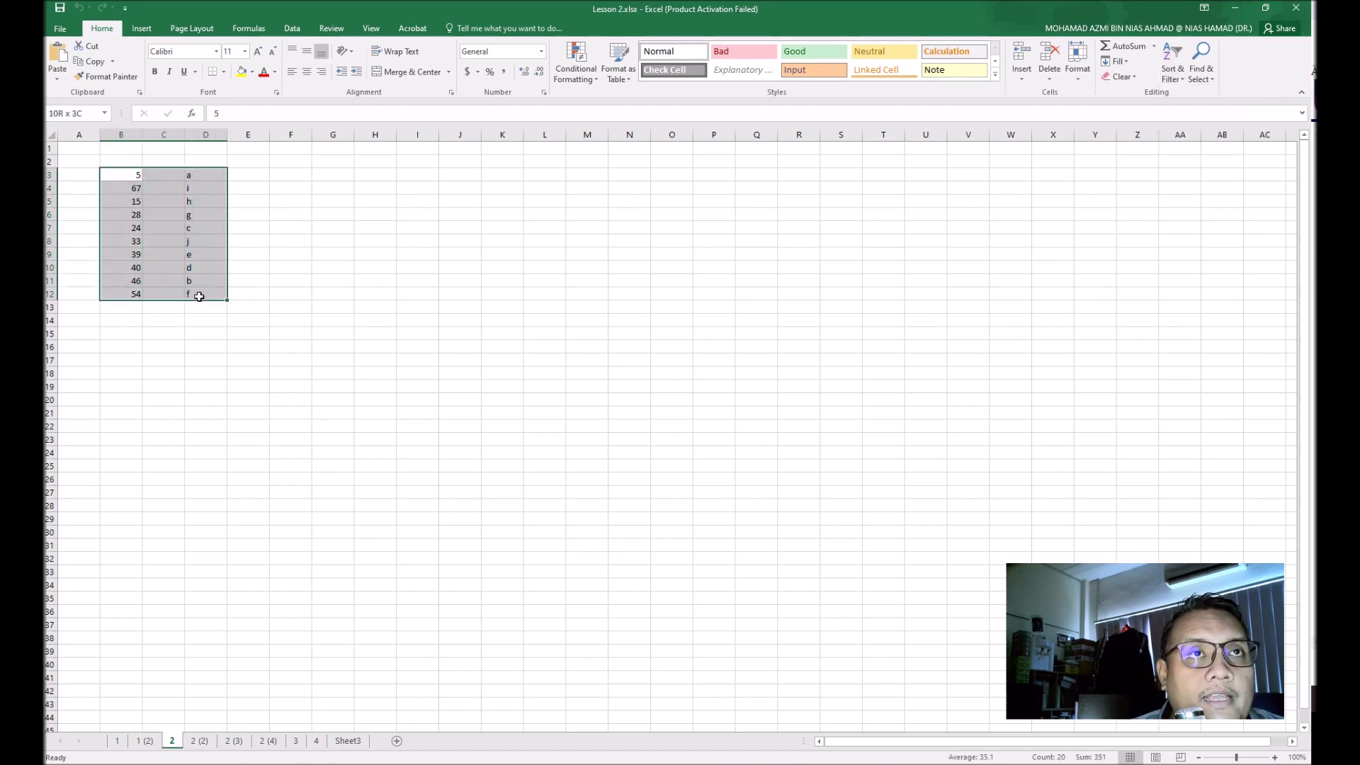
key(ctrl+c)
click(376, 177)
key(ctrl+v)
click(253, 224)
click(131, 181)
key(Escape)
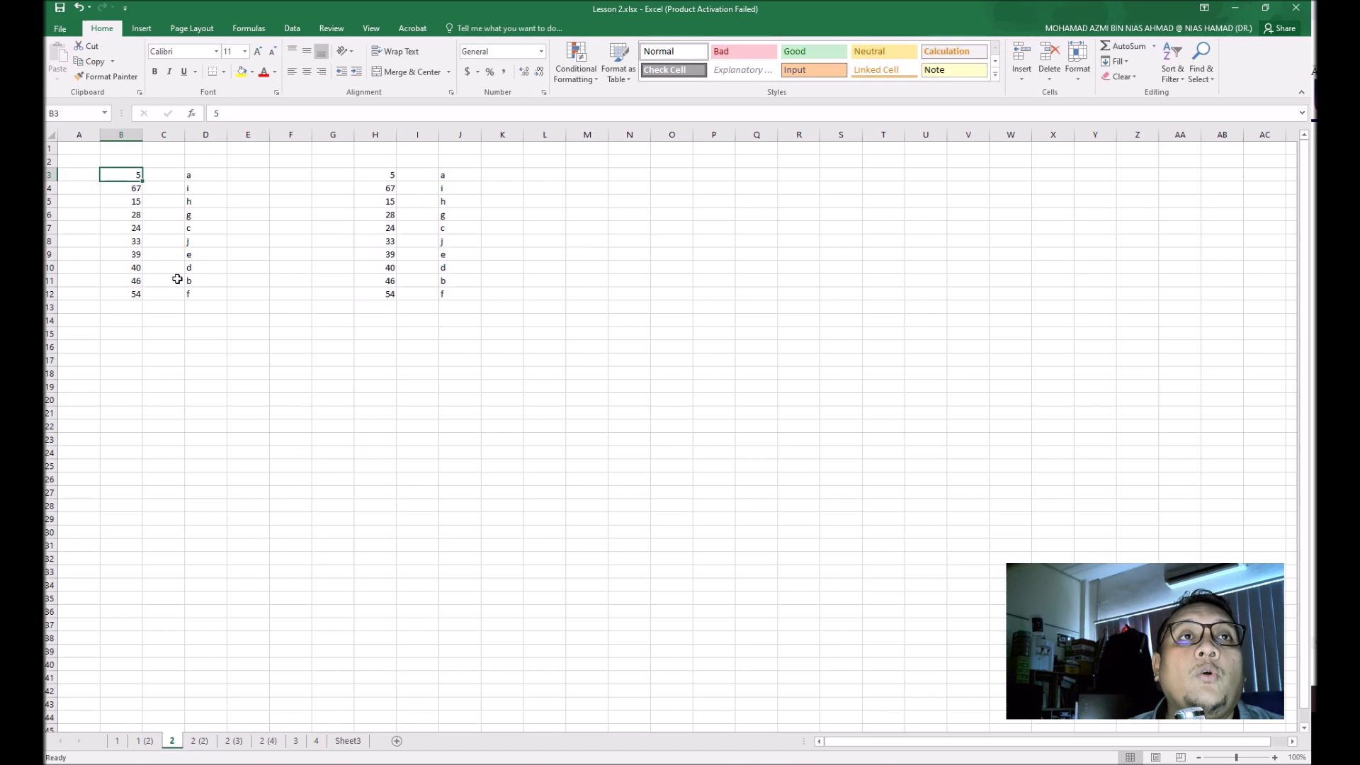
drag(131, 174, 135, 292)
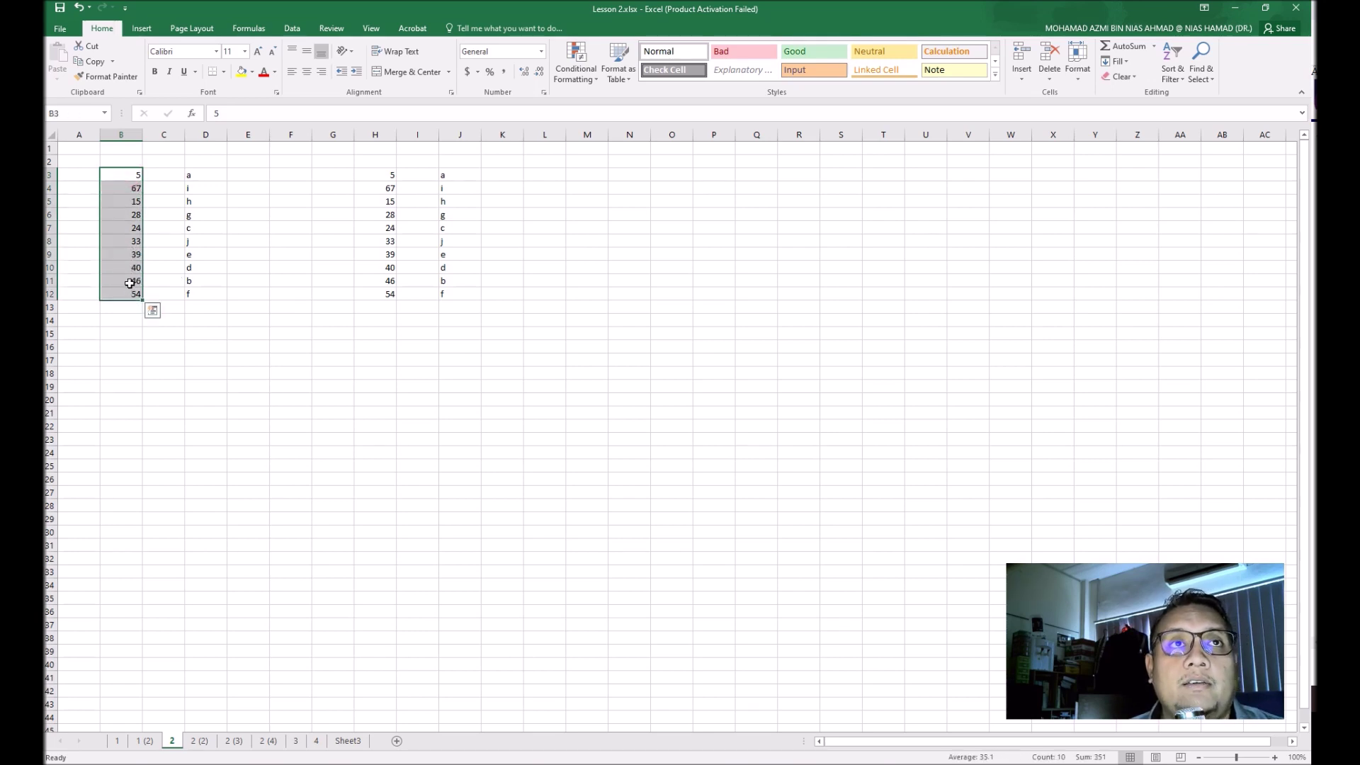
Step: Sort the selected column B numbers largest to smallest, 67 down to 5
click(1176, 65)
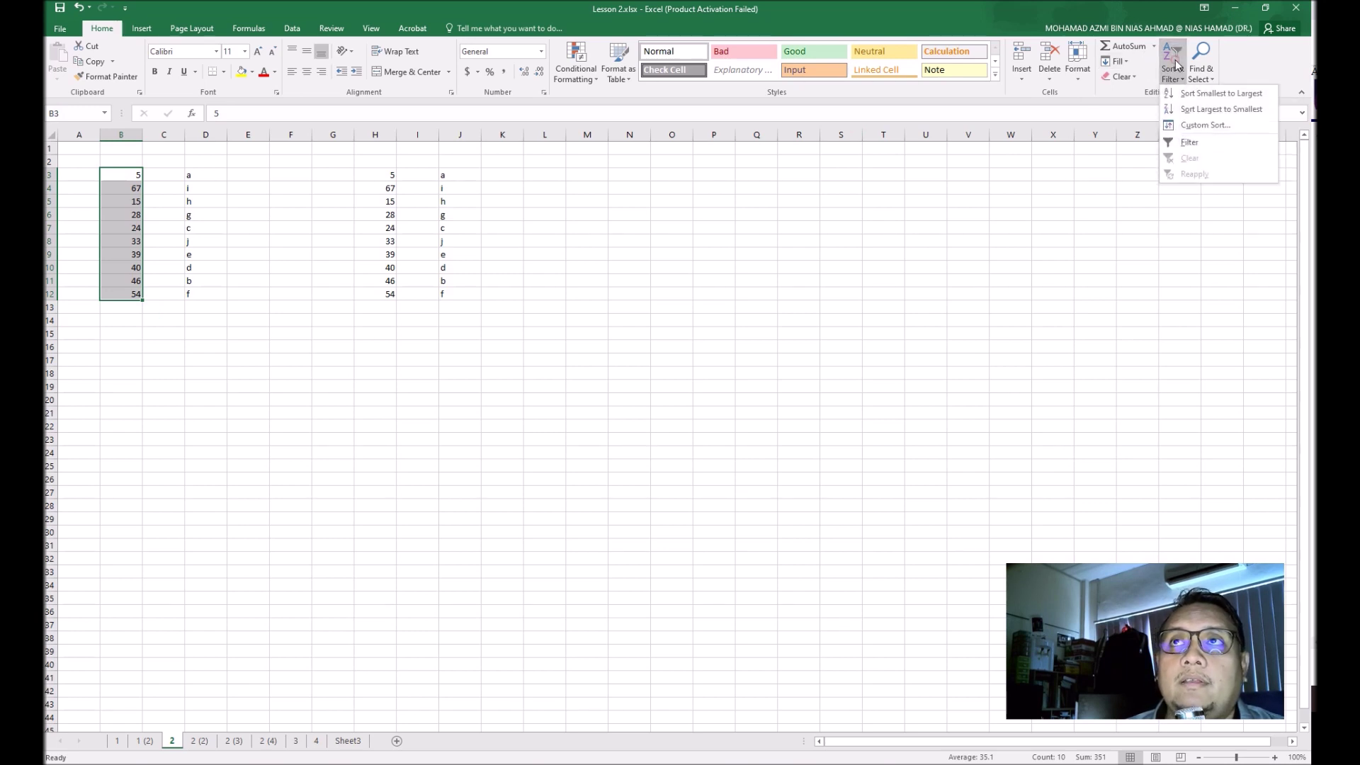
click(1202, 110)
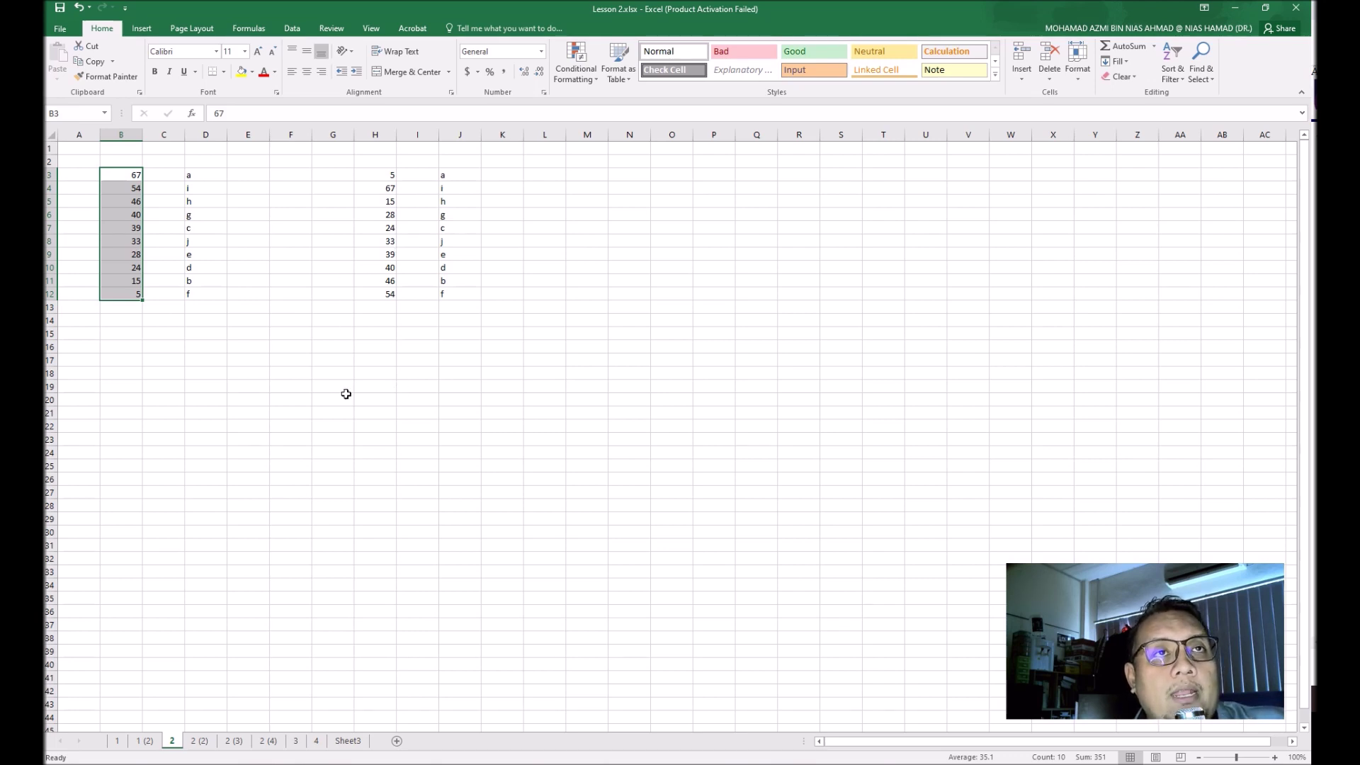
click(338, 371)
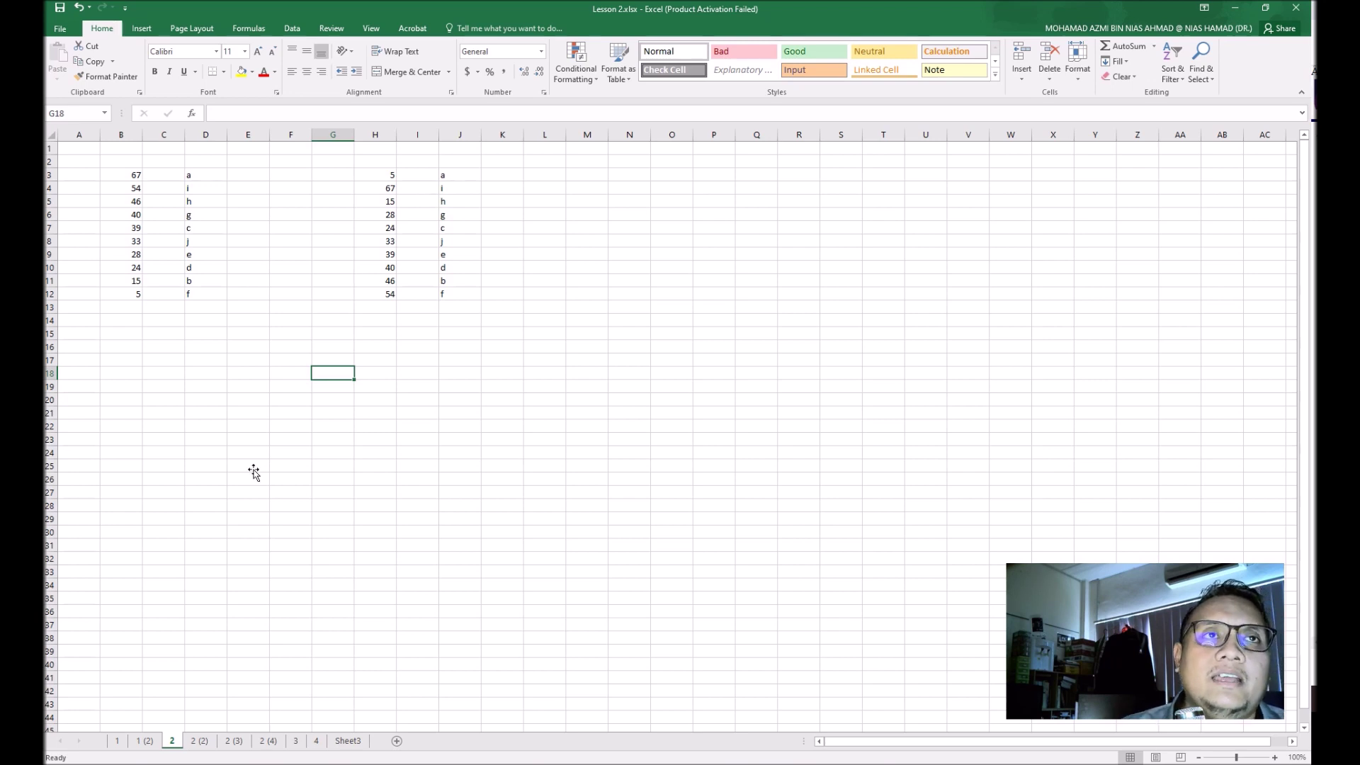
Step: On sheet 1, sort only the customer names A to Z, undo it, and return to sheet 2
click(147, 741)
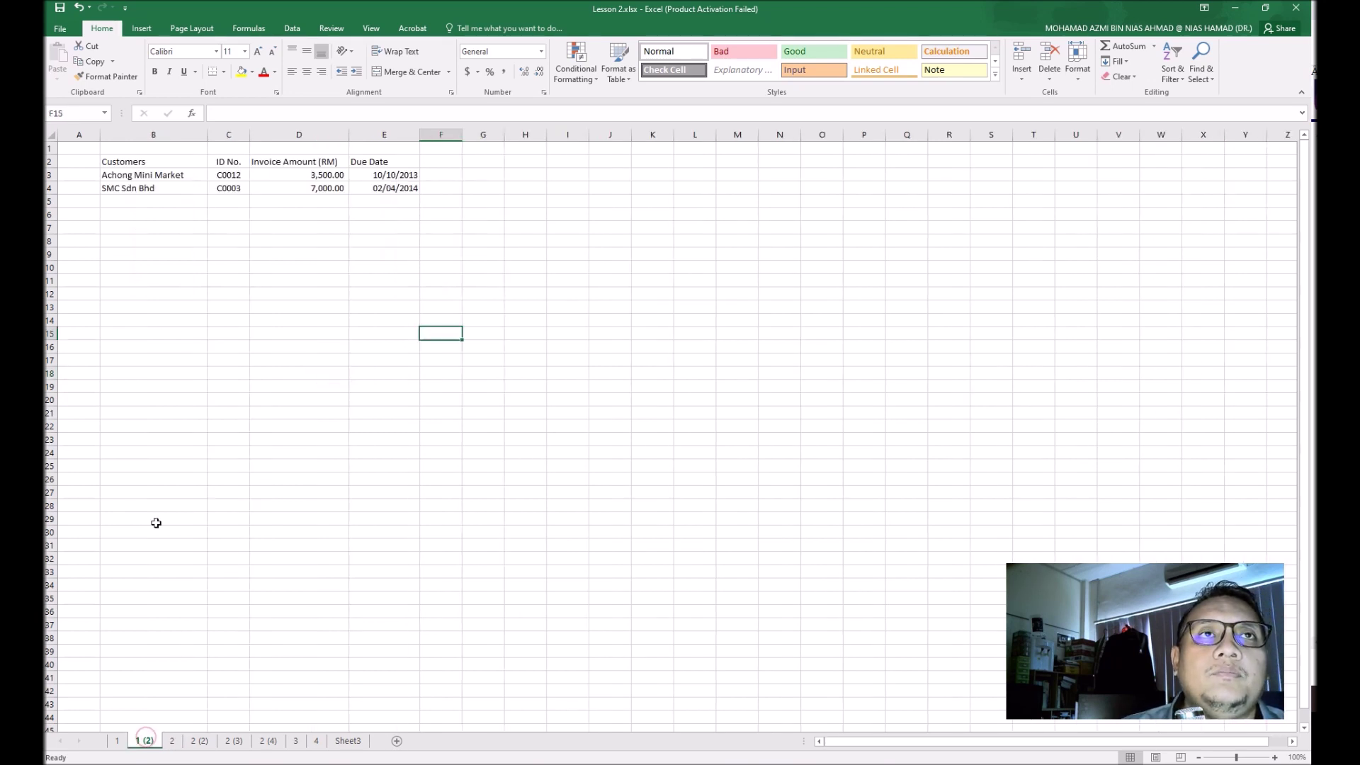
click(118, 740)
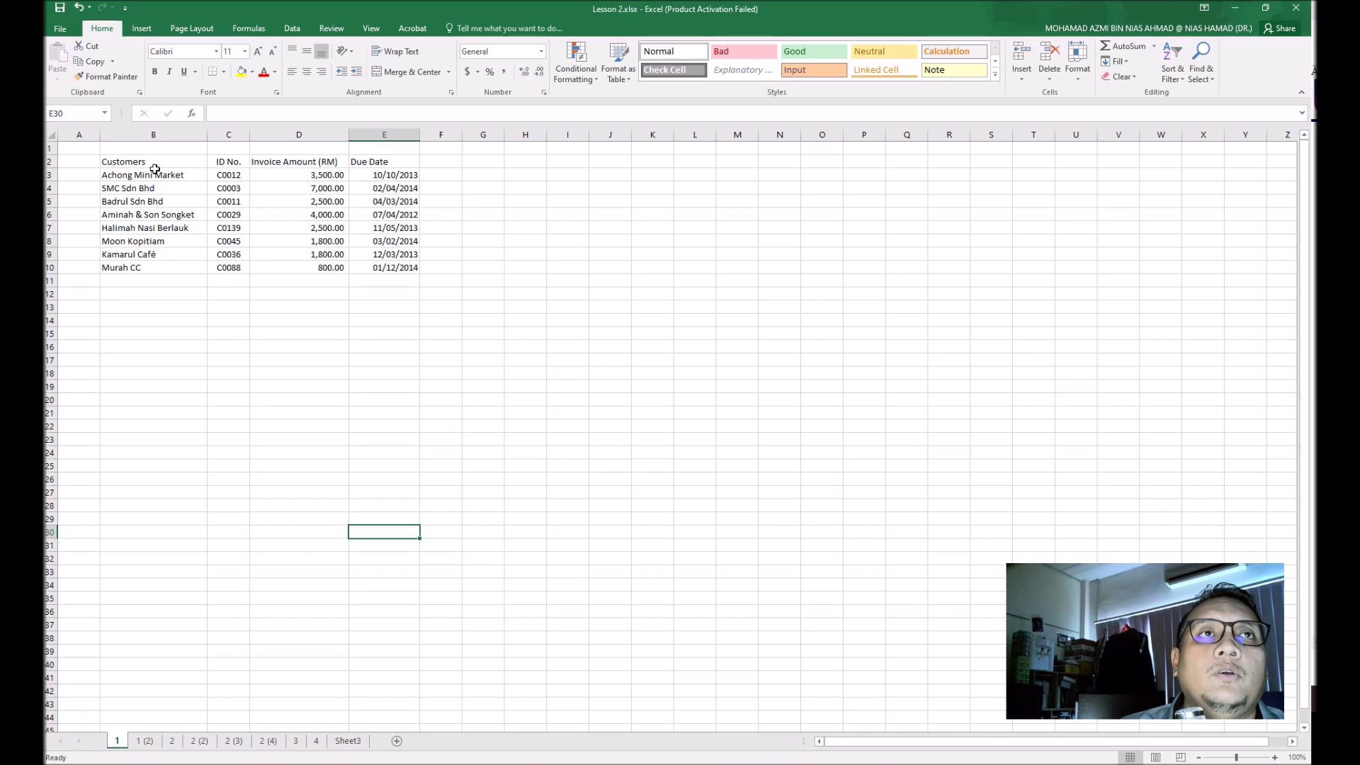
drag(164, 176, 170, 269)
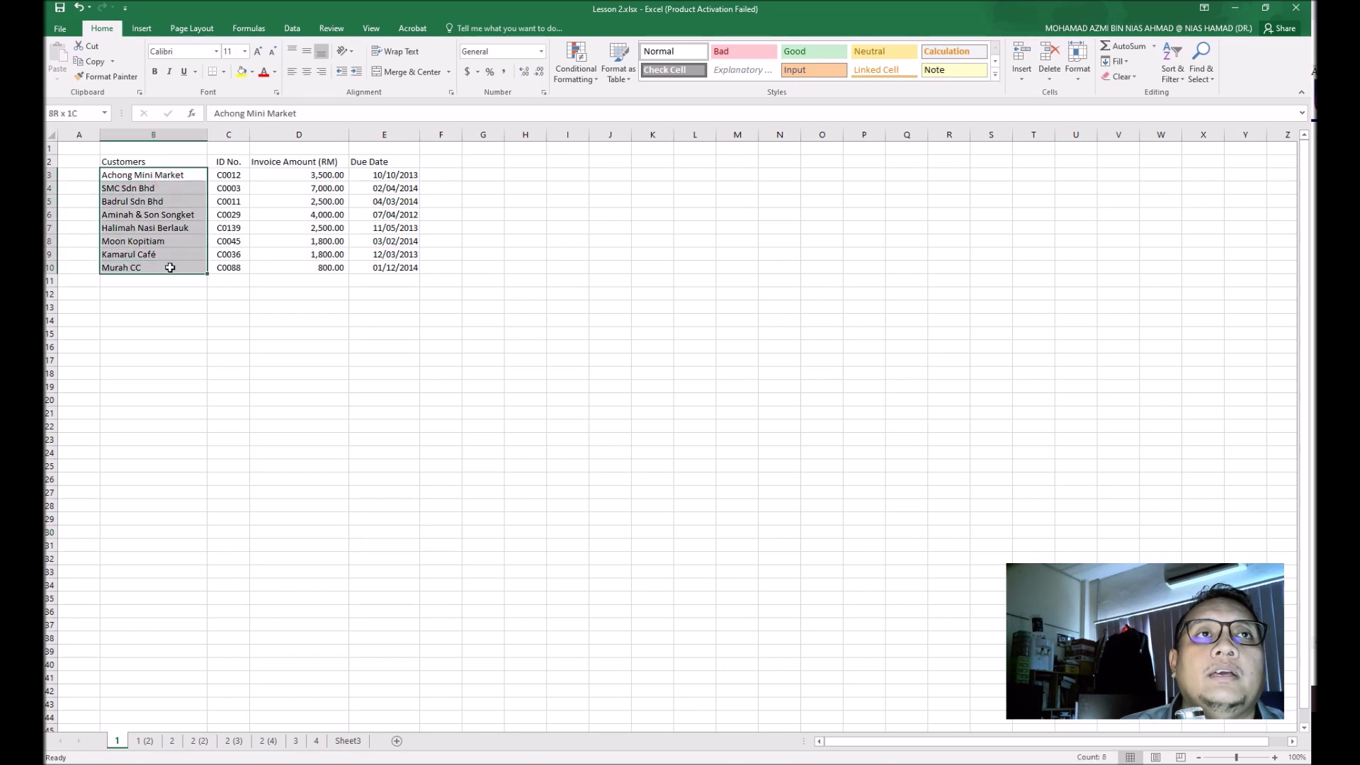
click(1170, 64)
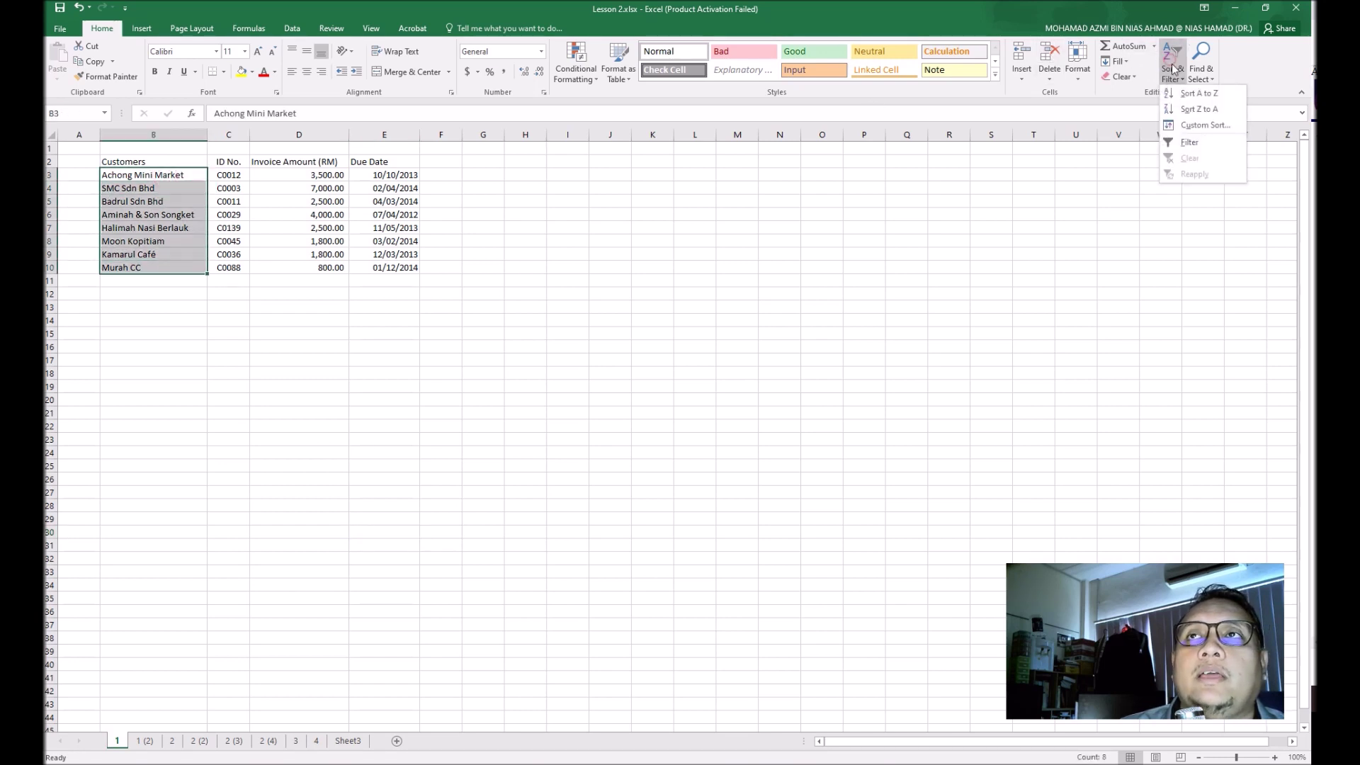
click(1197, 94)
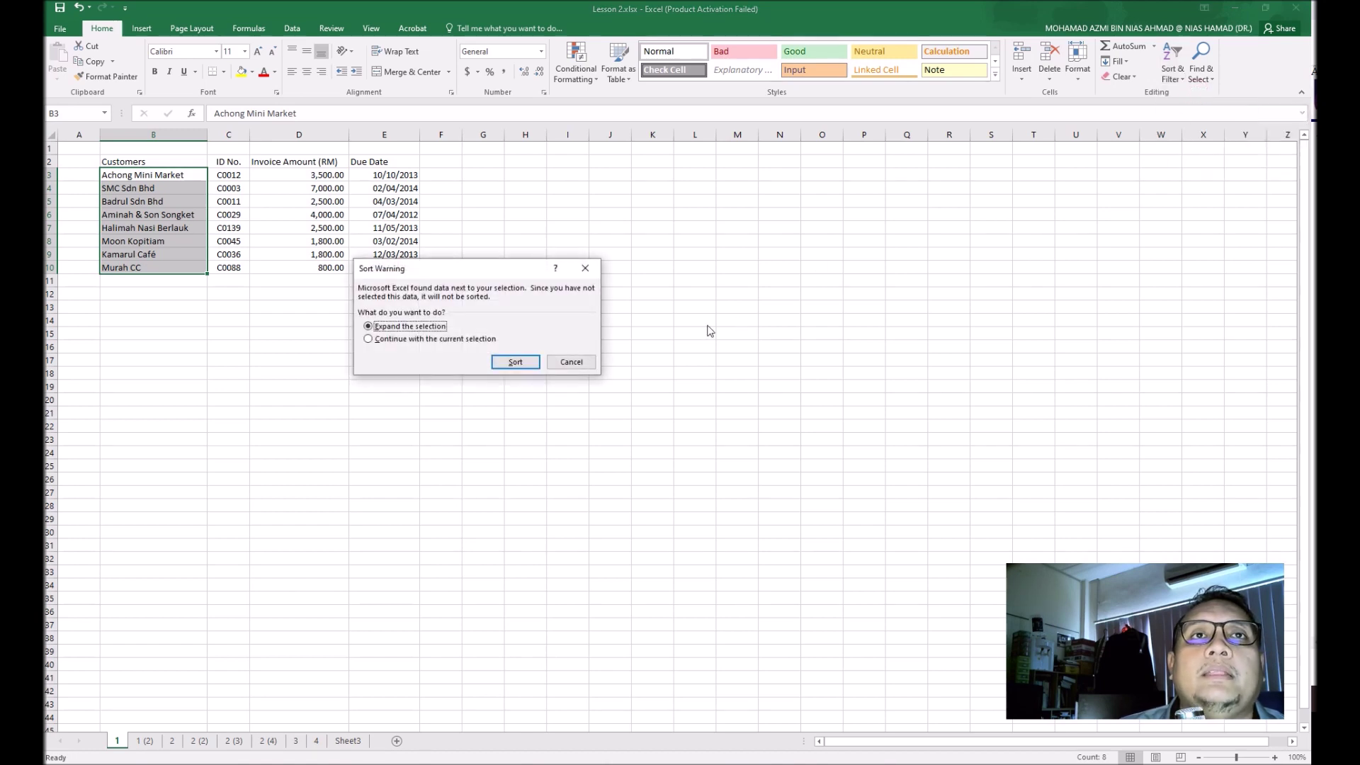
click(479, 340)
click(507, 361)
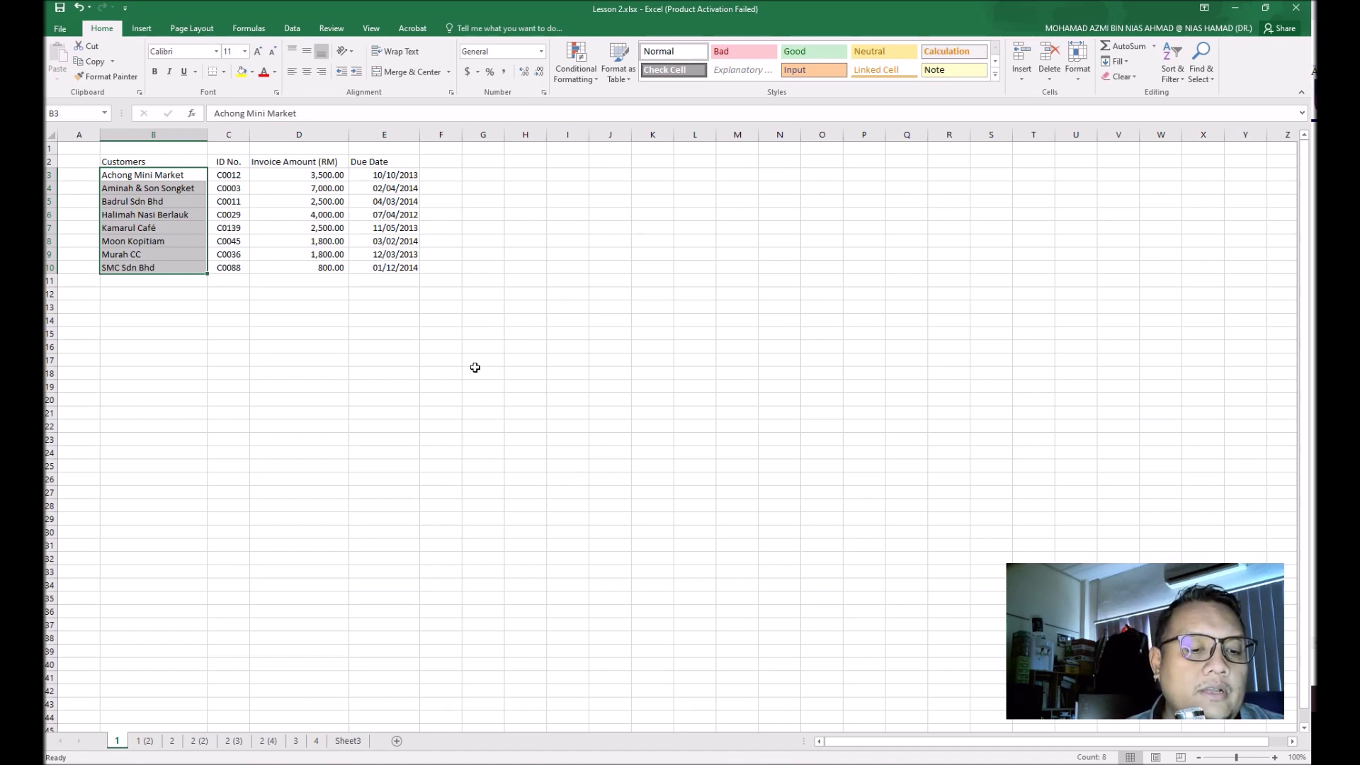
key(ctrl+z)
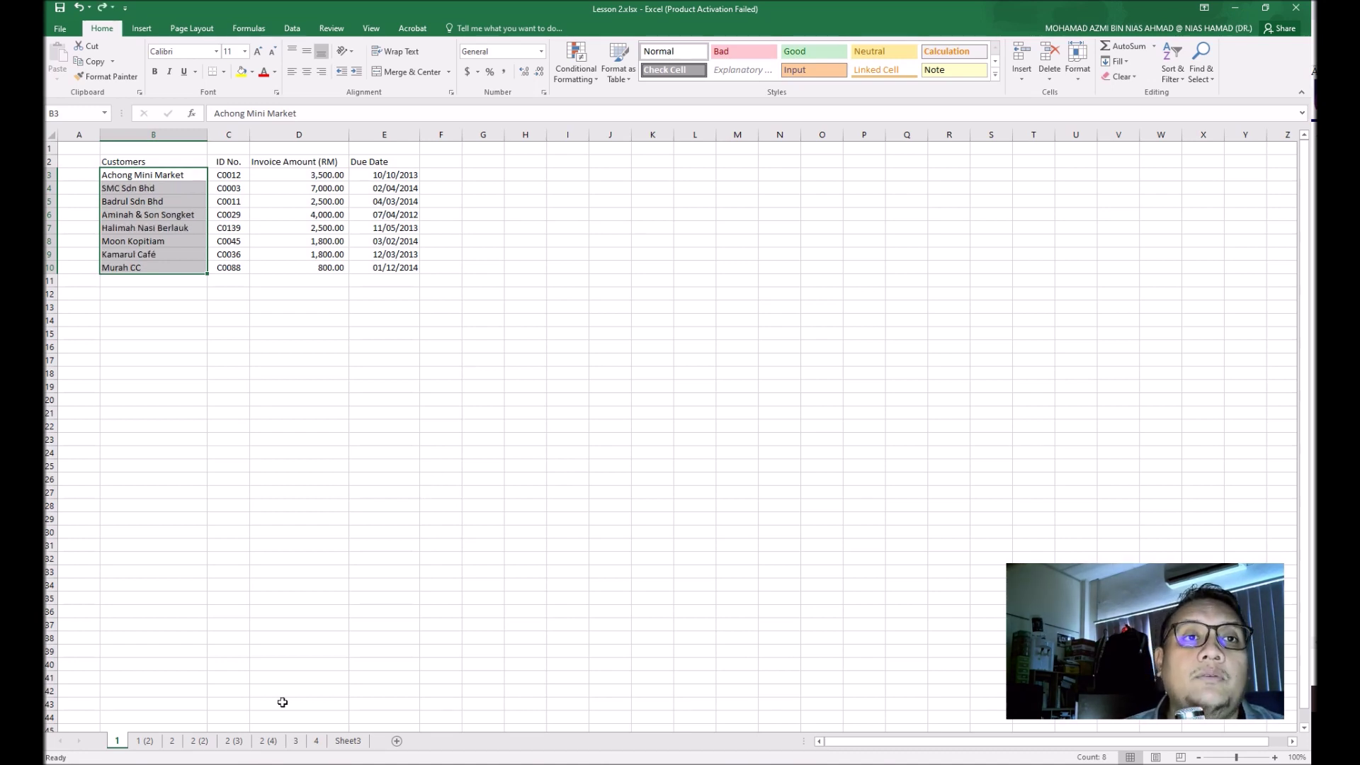
click(170, 741)
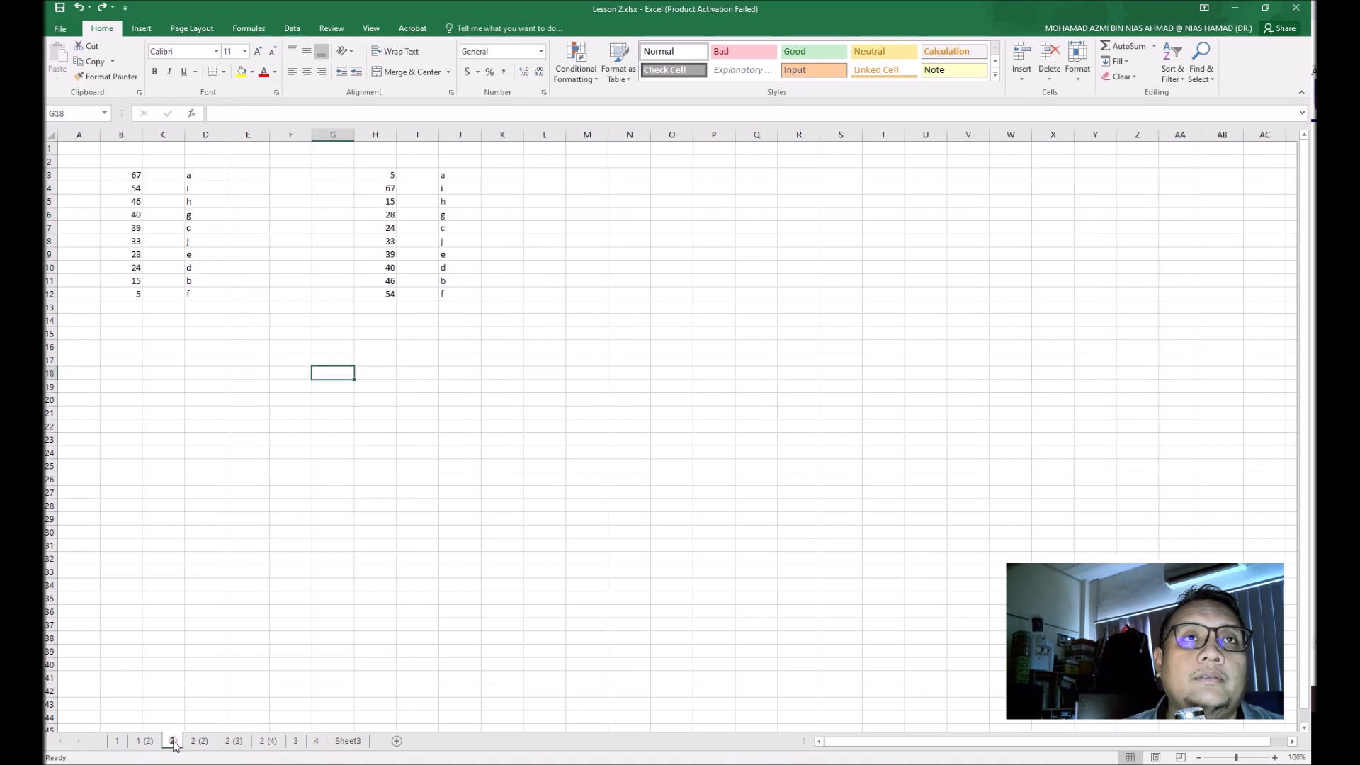
Step: Undo the column-only sort, then sort B3:D12 smallest to largest keeping letters with numbers
click(133, 227)
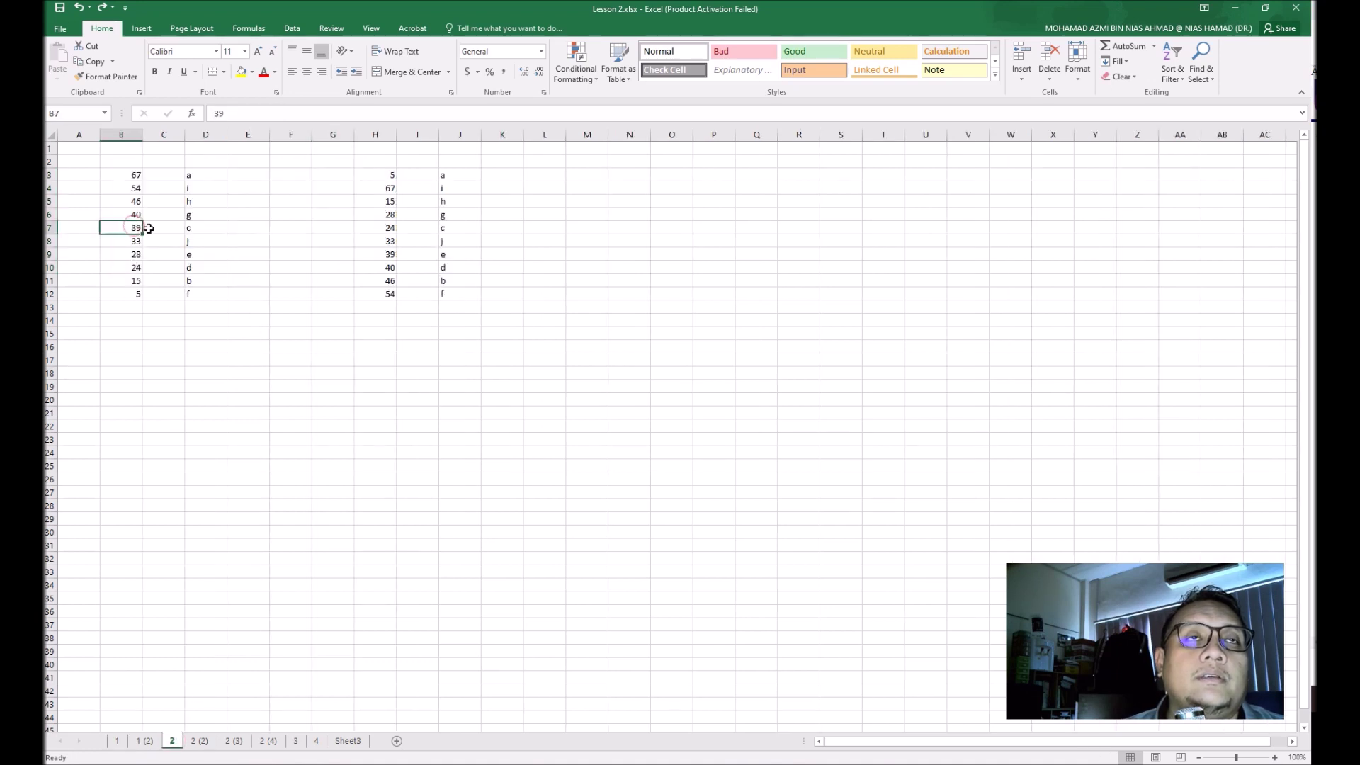
click(229, 363)
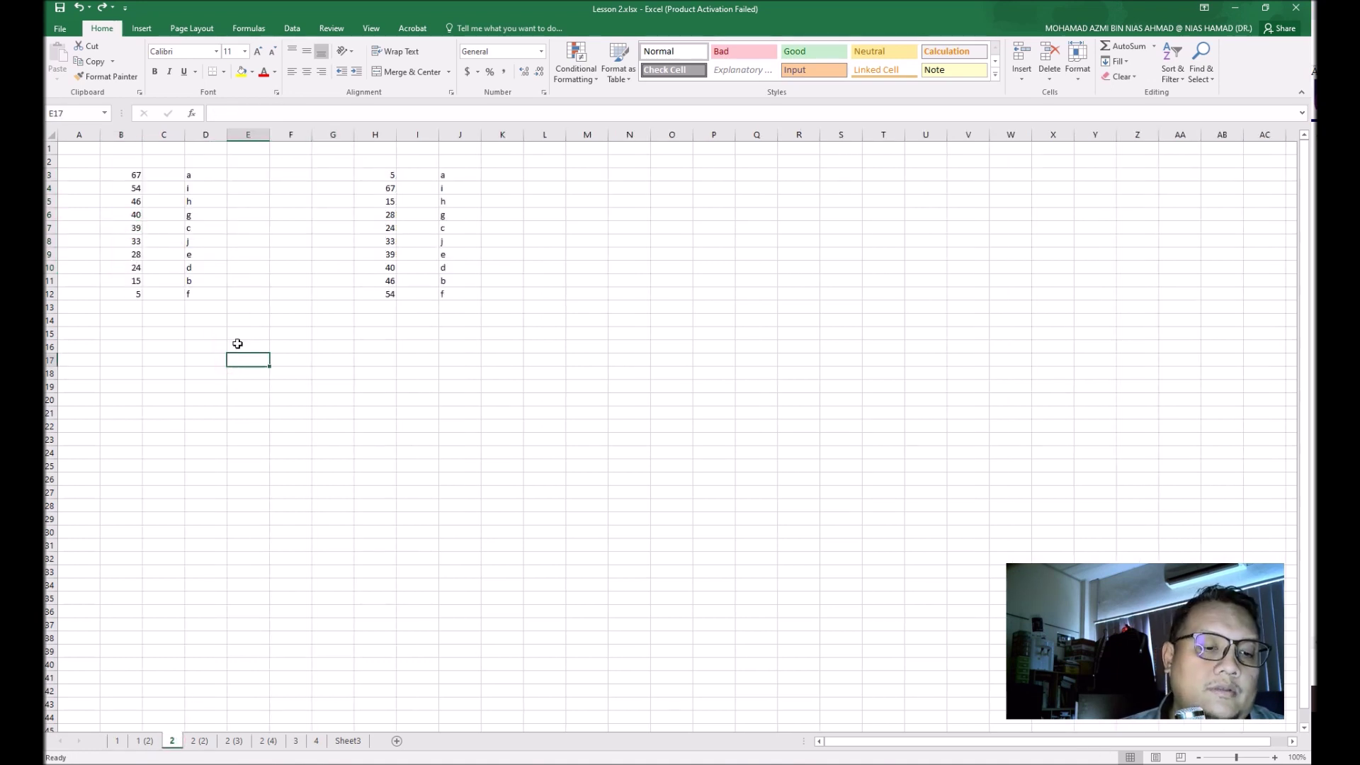
key(ctrl+z)
click(241, 336)
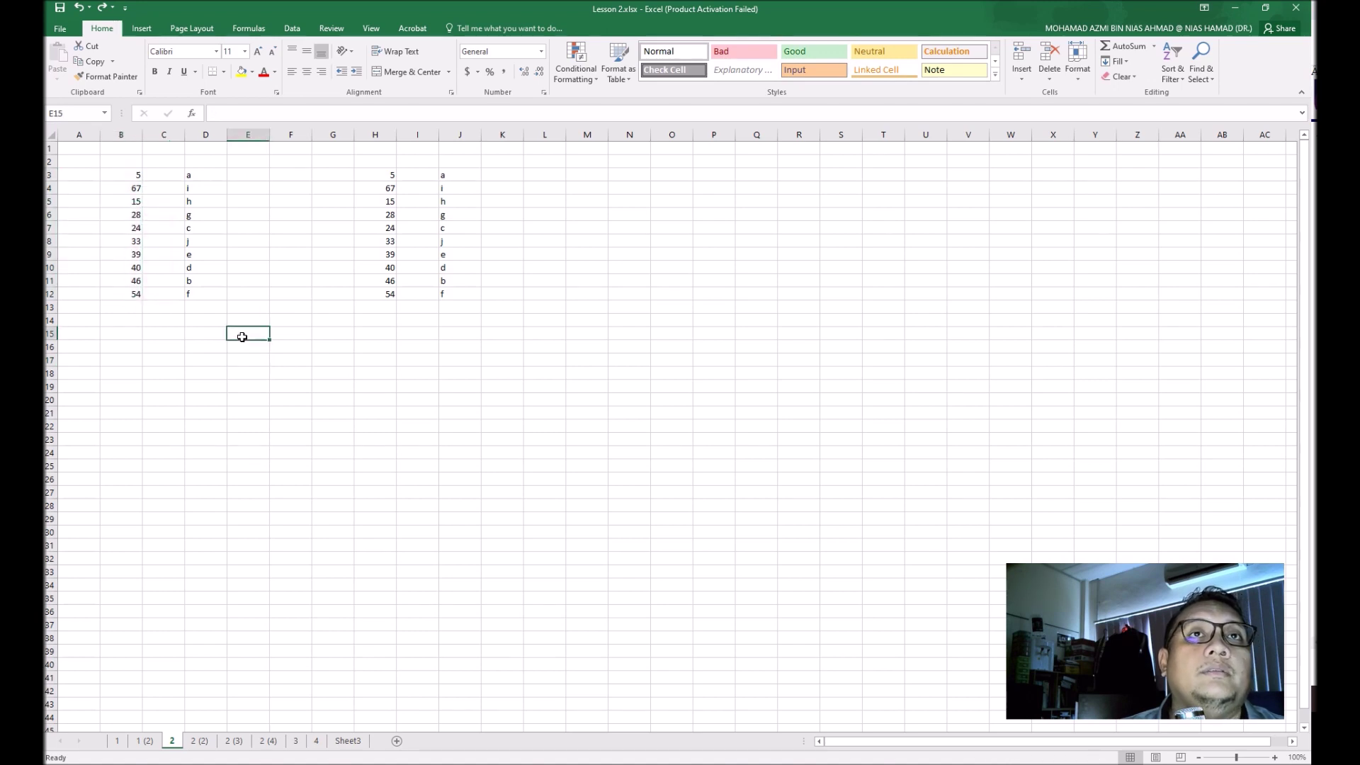
drag(133, 174, 206, 294)
click(1169, 77)
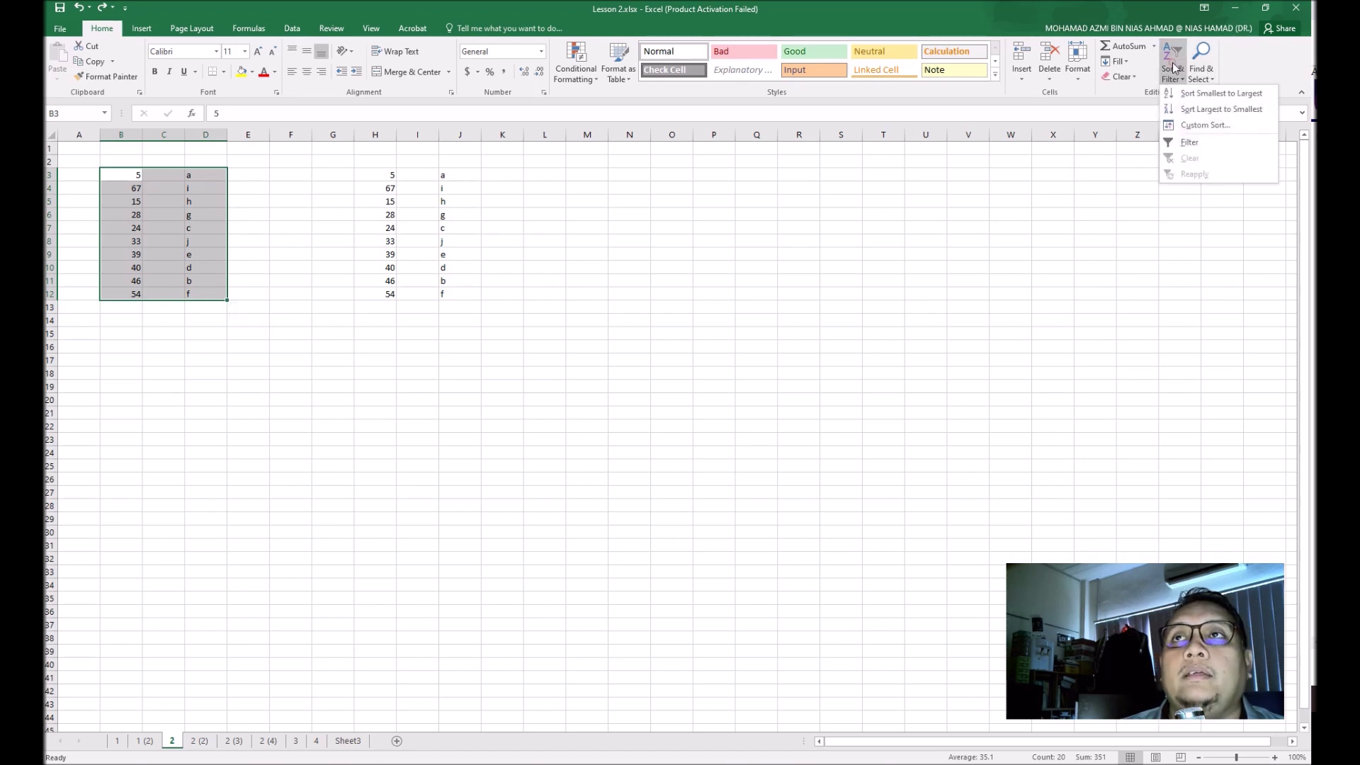
click(1195, 93)
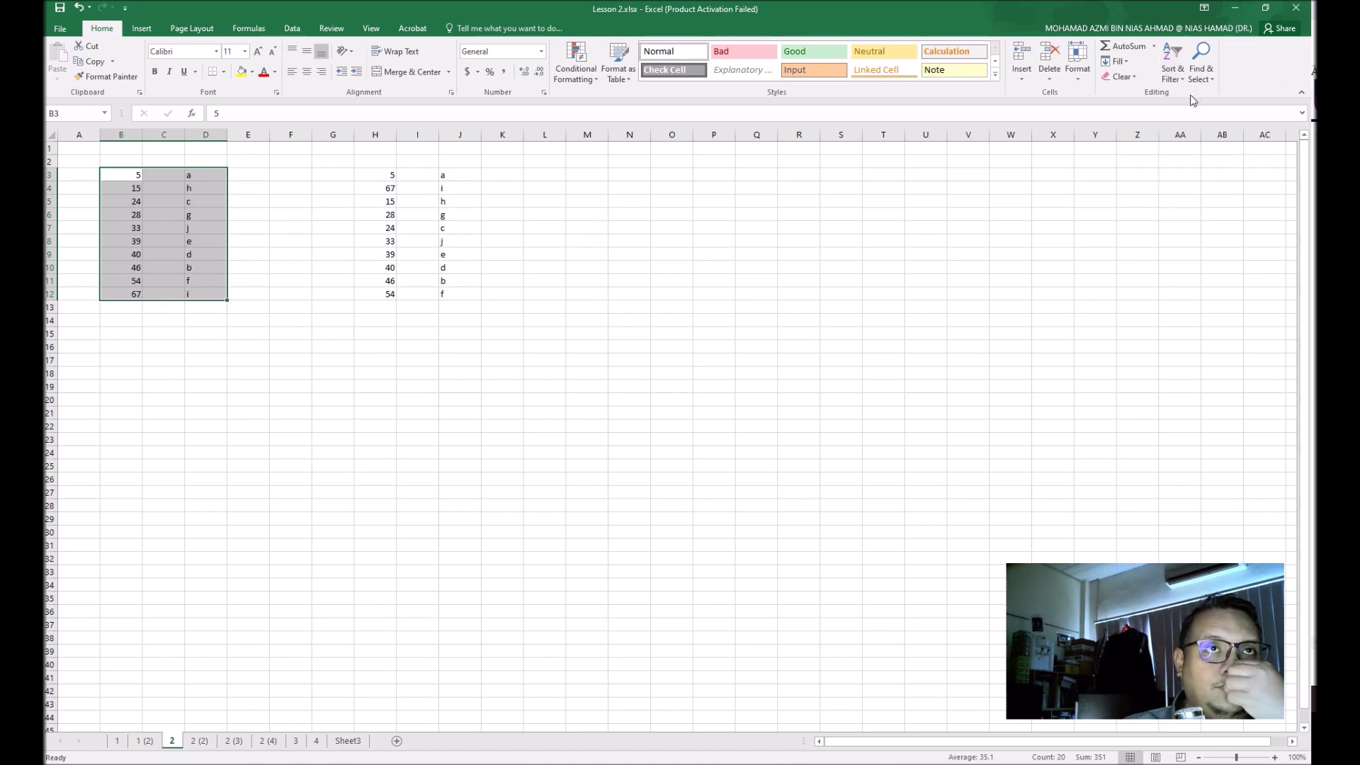
click(216, 356)
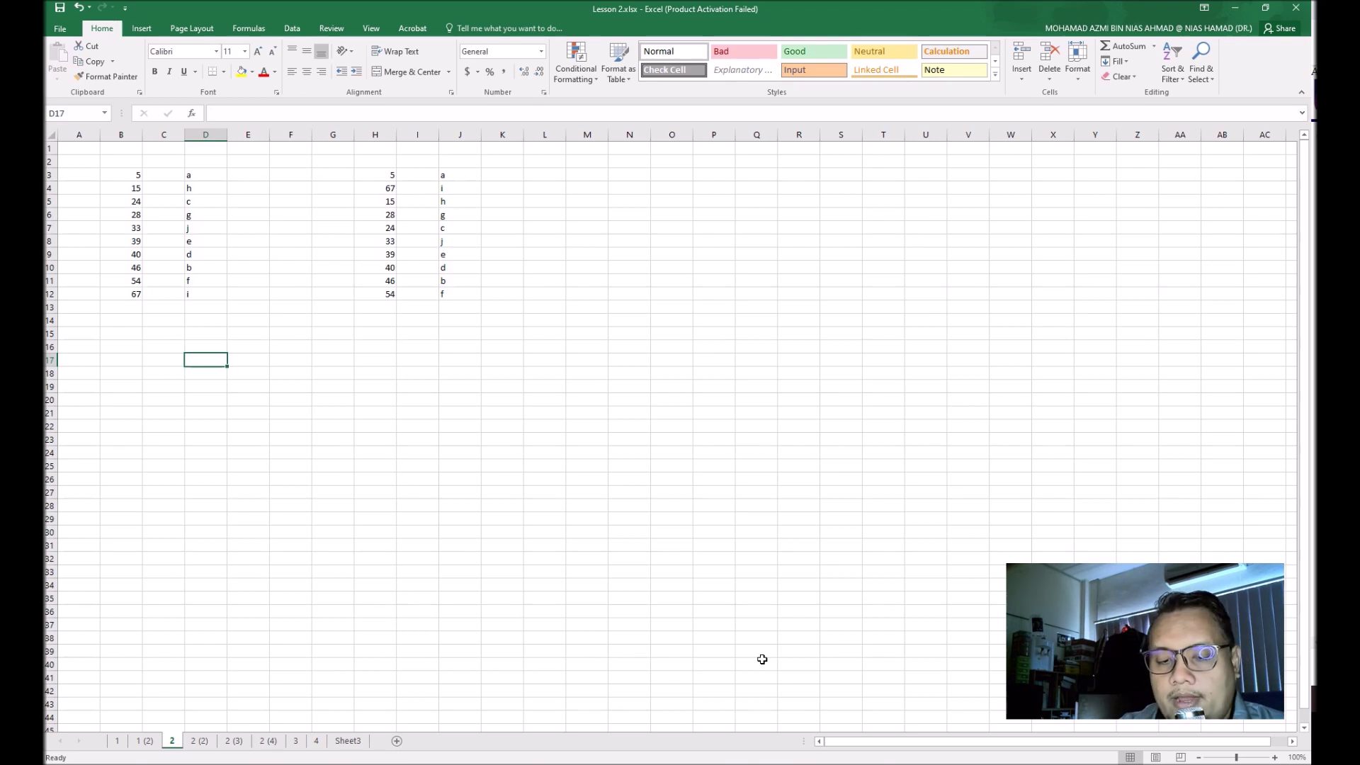
Step: On sheet 1, sort the whole customer table B3:E10 A to Z by name
click(144, 740)
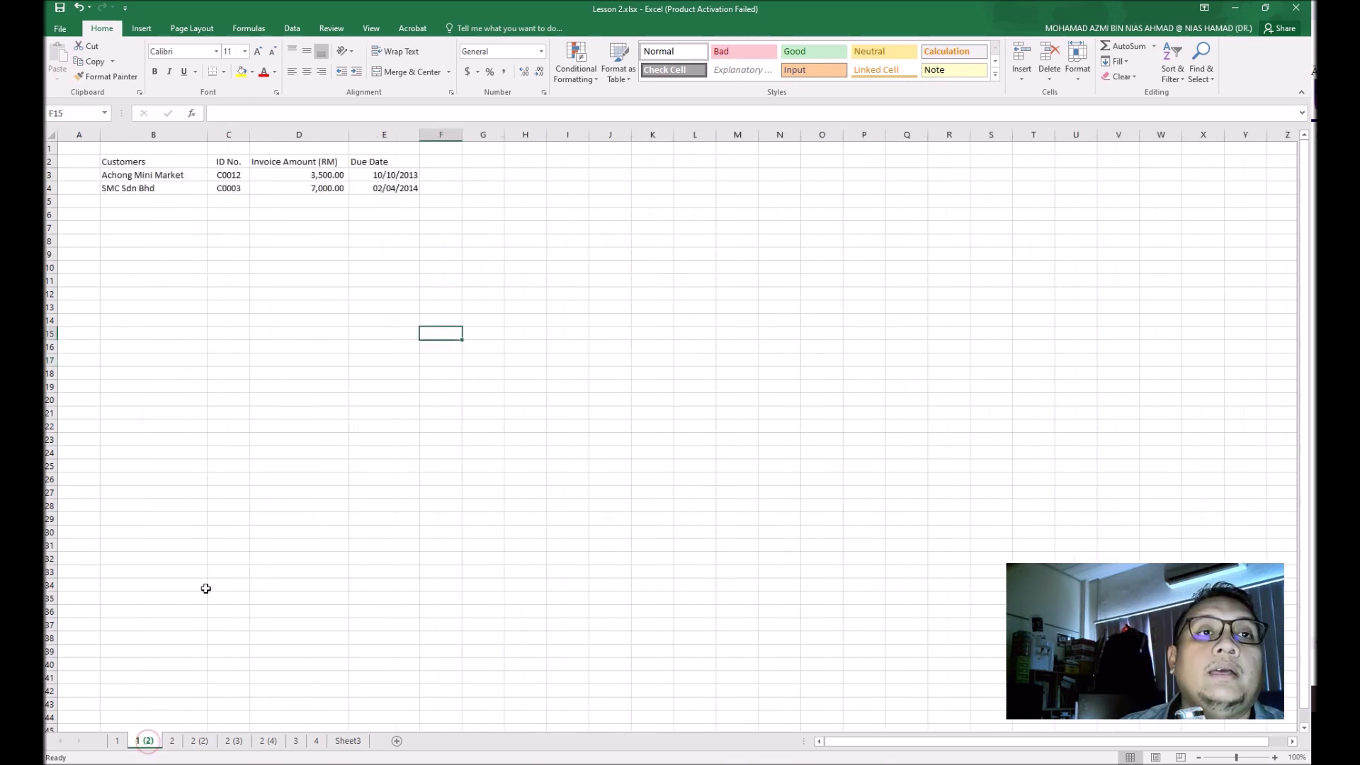
click(117, 741)
click(212, 449)
drag(136, 175, 376, 264)
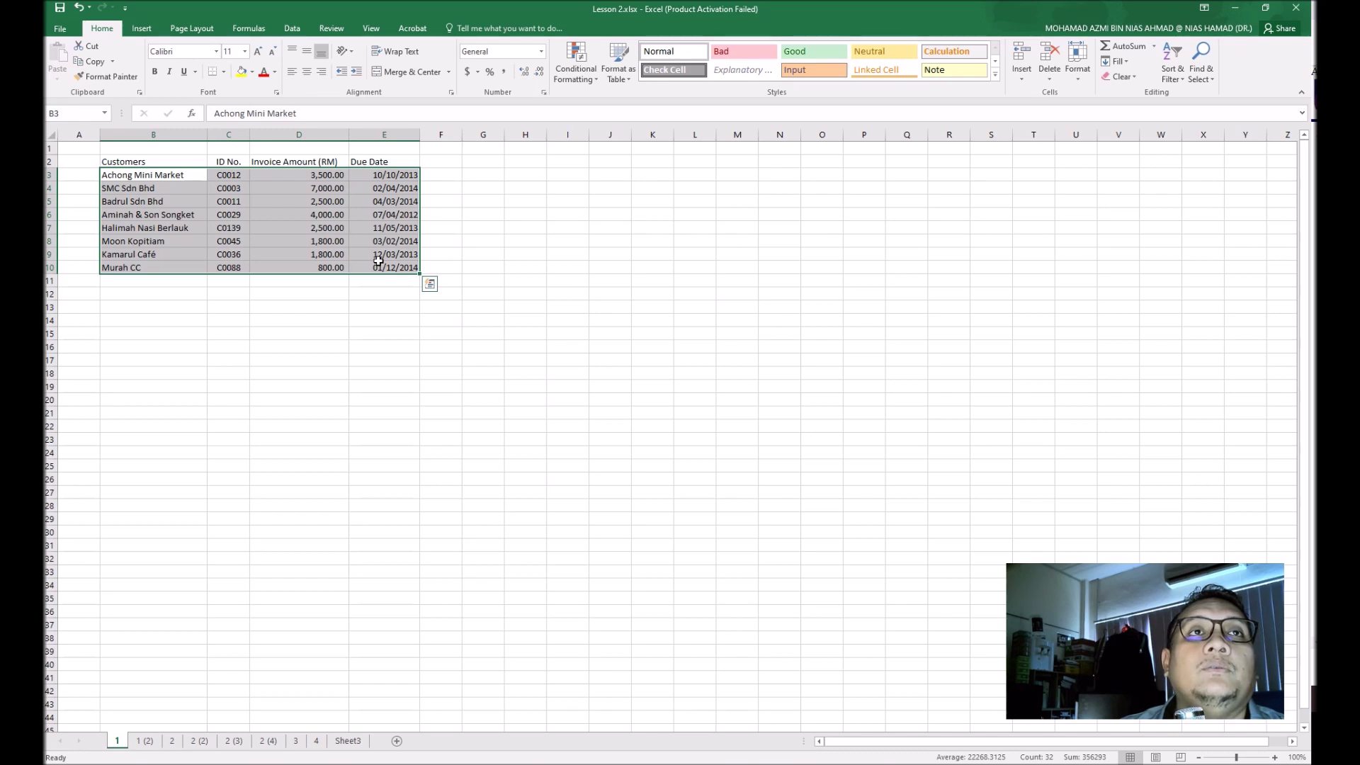
click(1173, 57)
click(1192, 94)
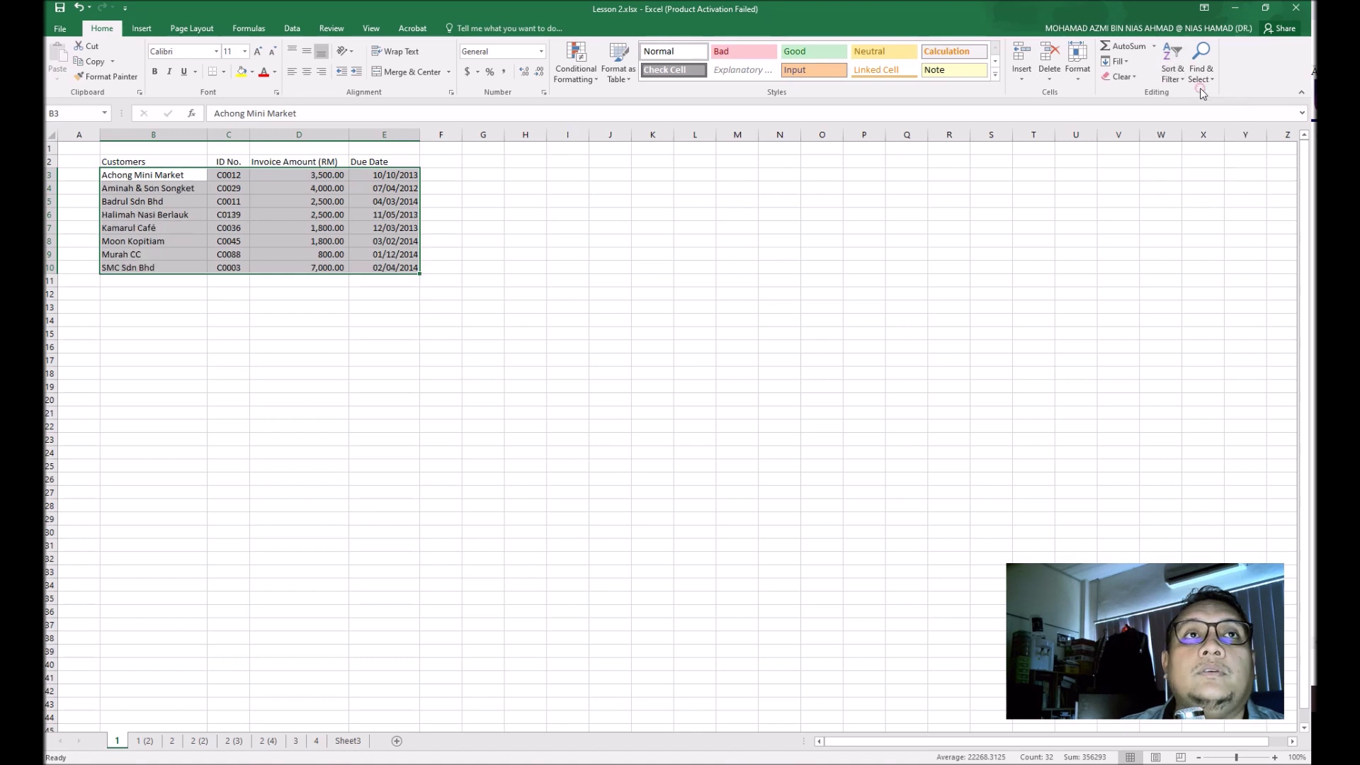
click(262, 268)
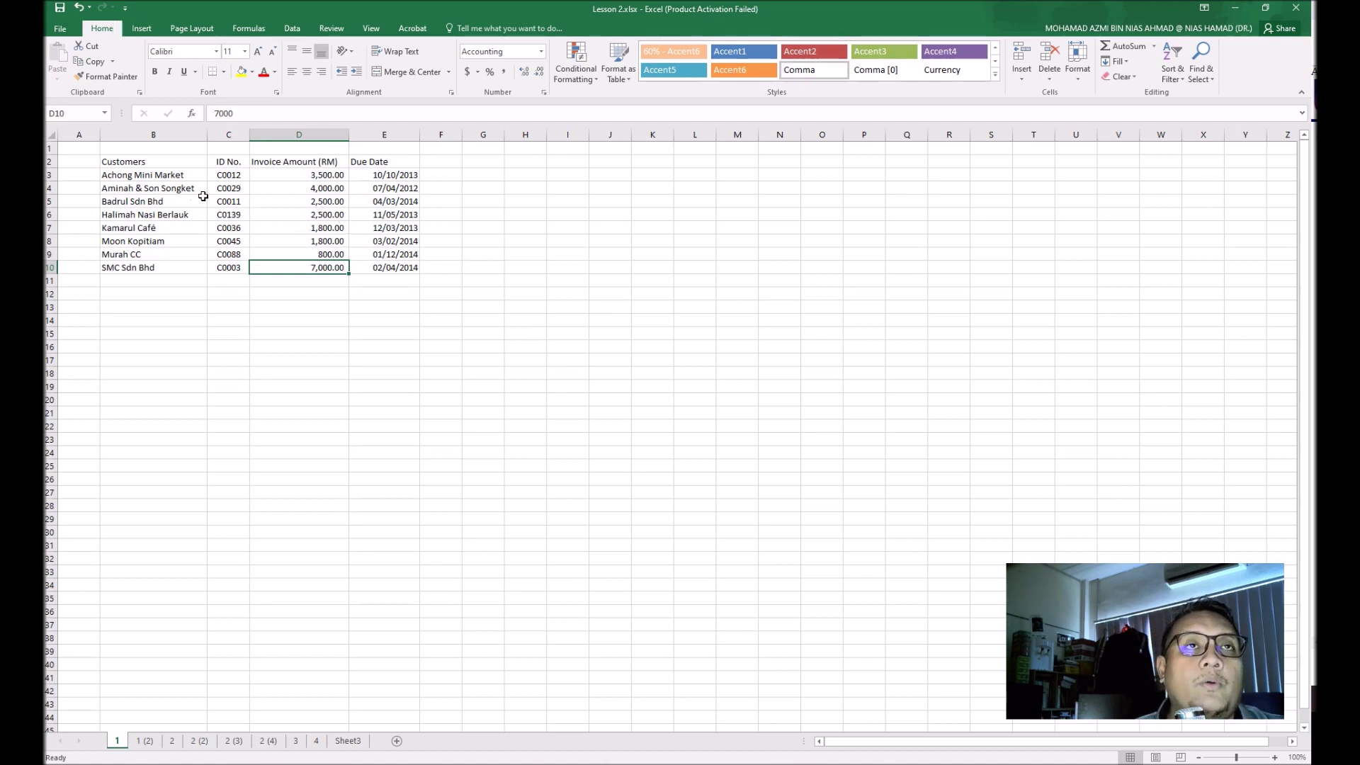
click(103, 175)
Step: Switch on Filter for the customer table B3:E10 and open the Invoice Amount filter arrow
drag(292, 184, 361, 273)
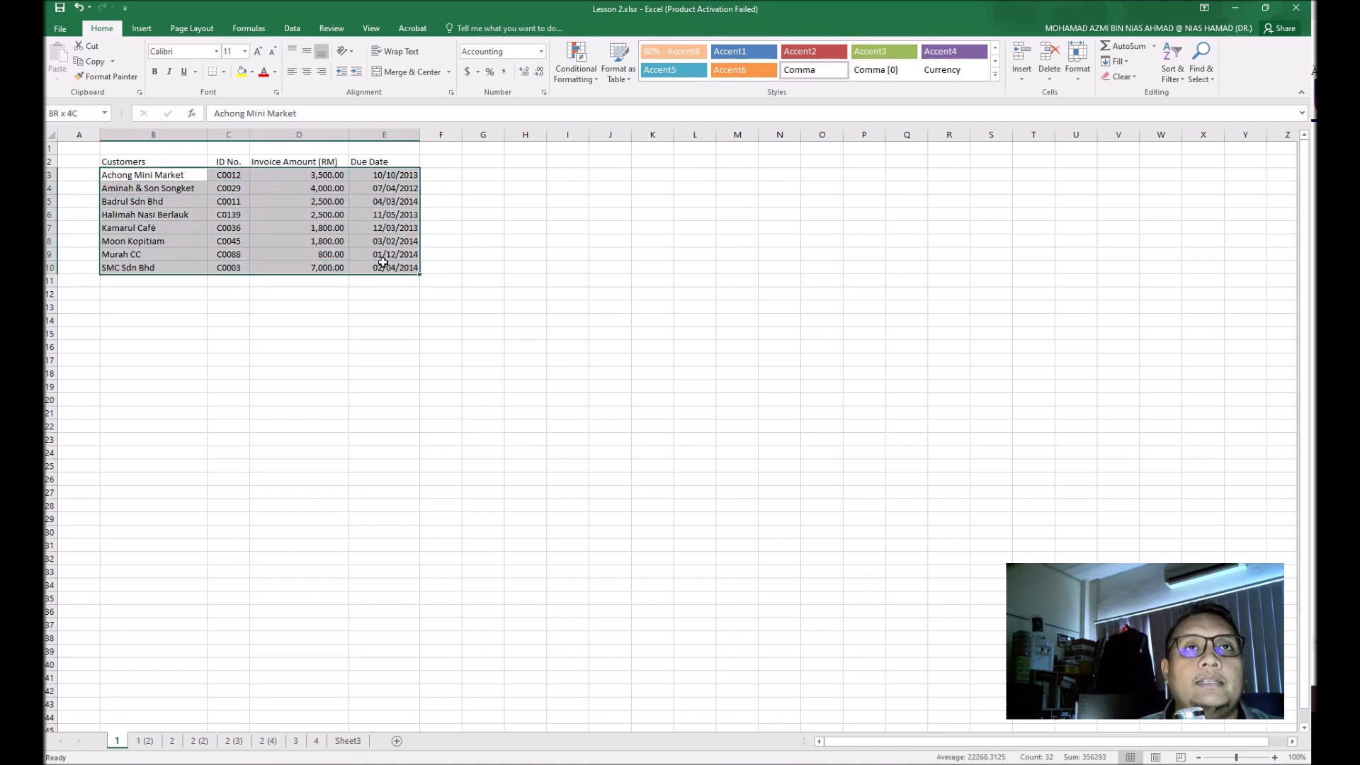
click(1178, 65)
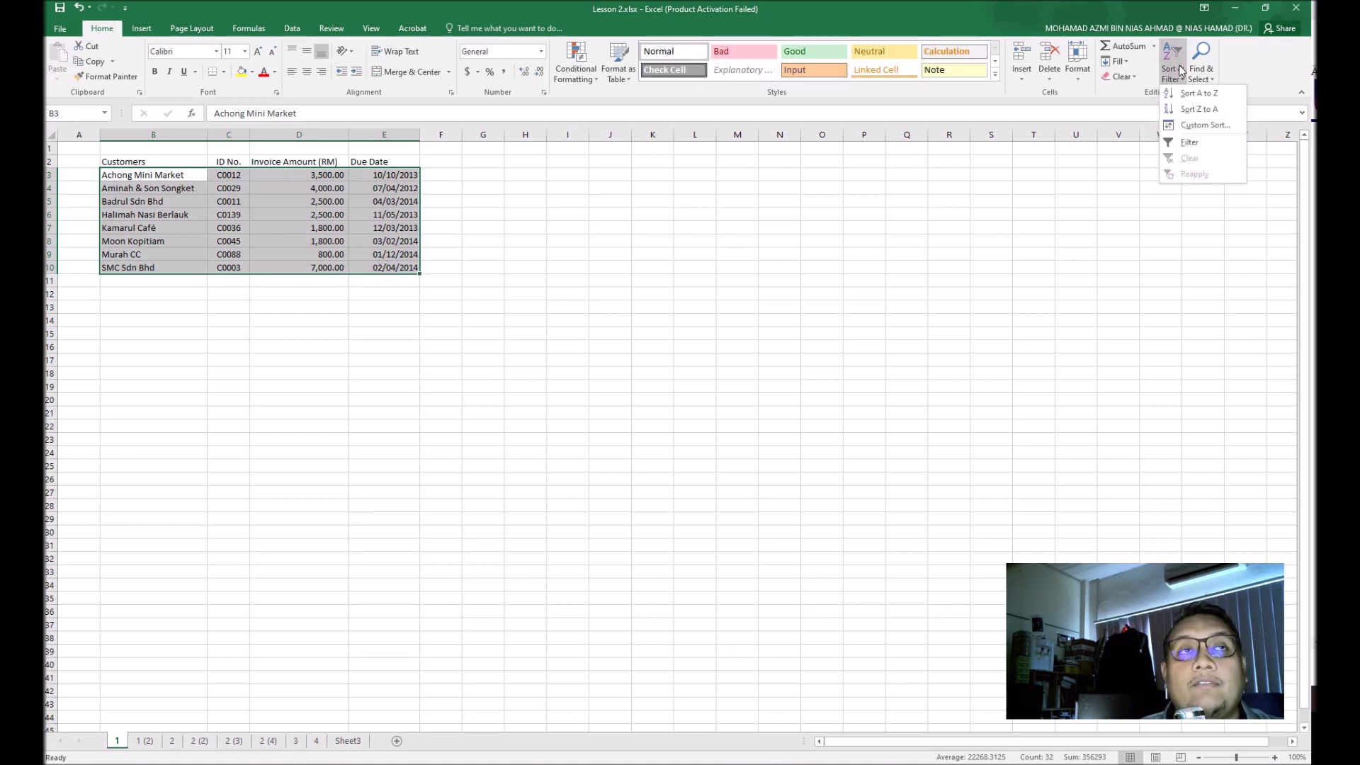
click(1205, 146)
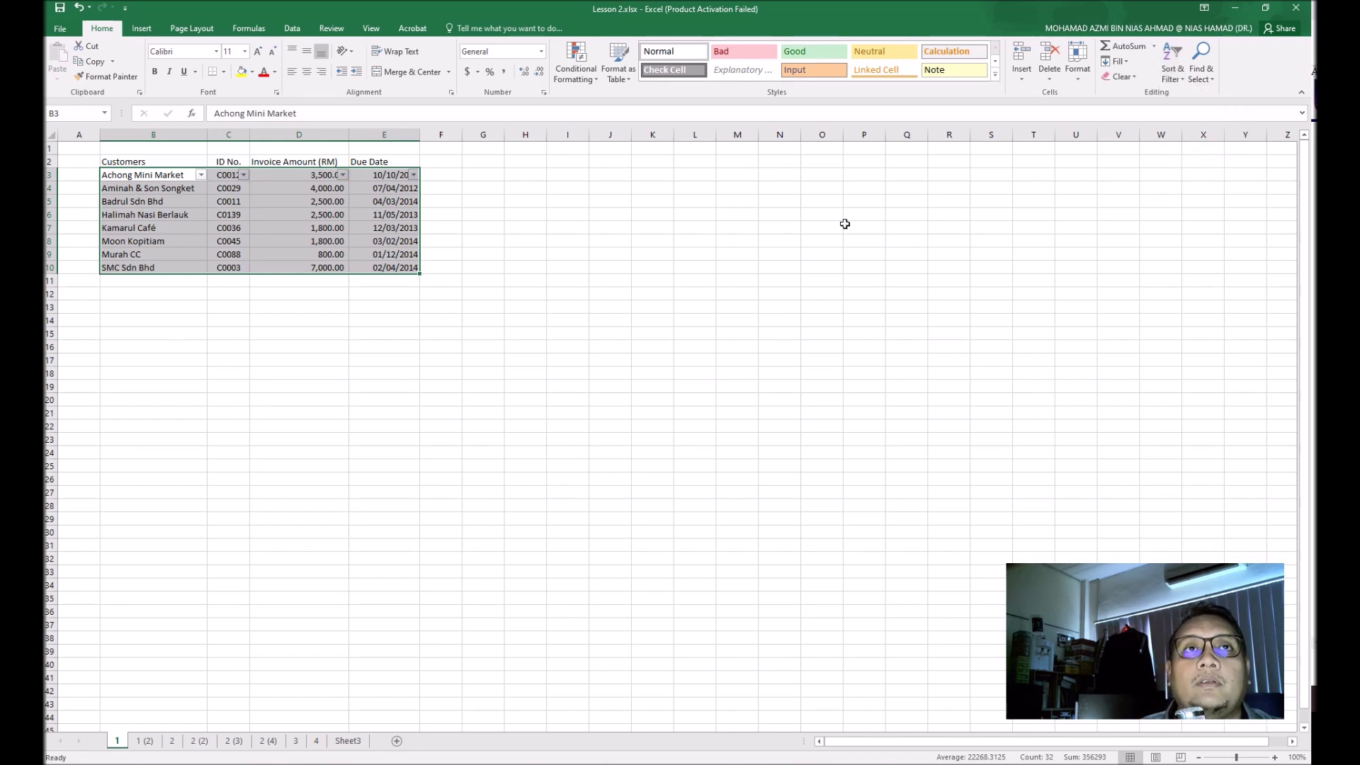
click(259, 320)
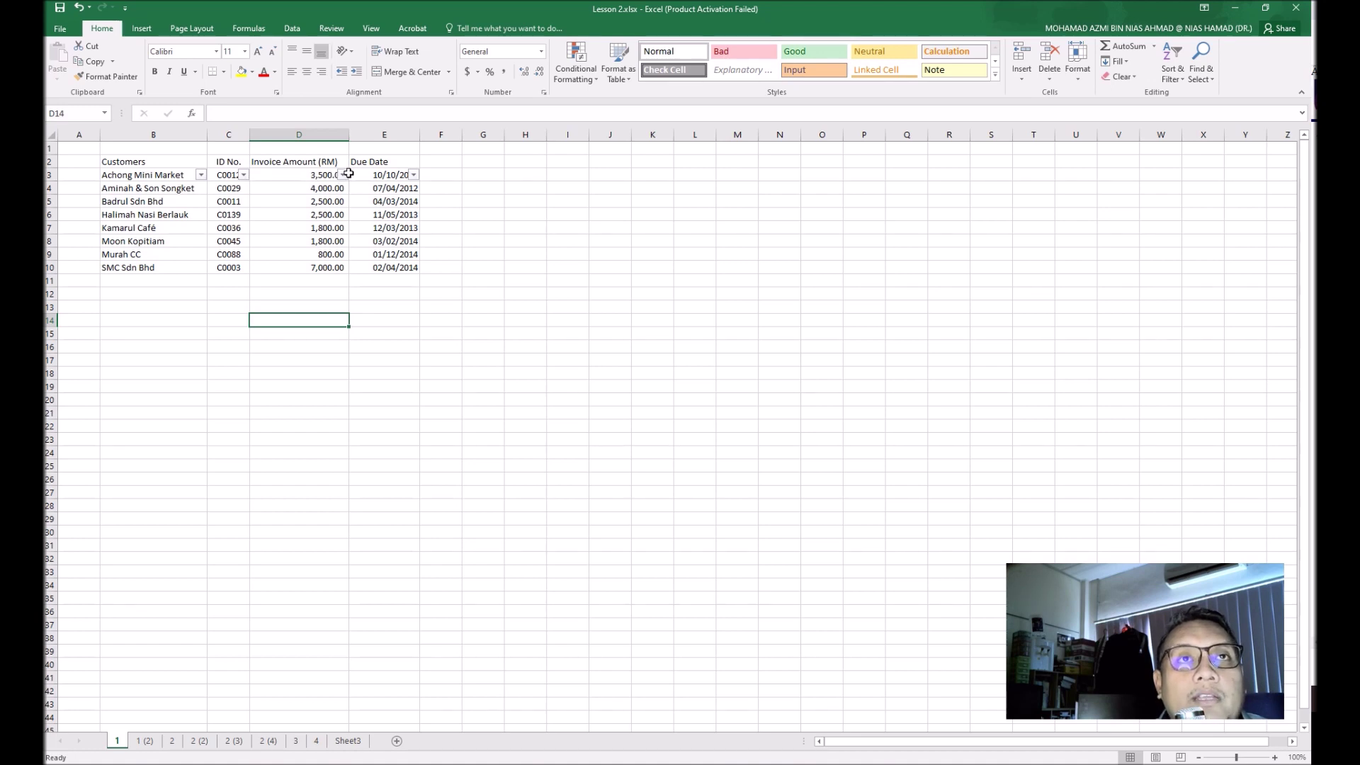
click(344, 174)
Step: Apply a Greater Than 3000 number filter, leaving Aminah & Son Songket and SMC Sdn Bhd
mouse_move(324, 274)
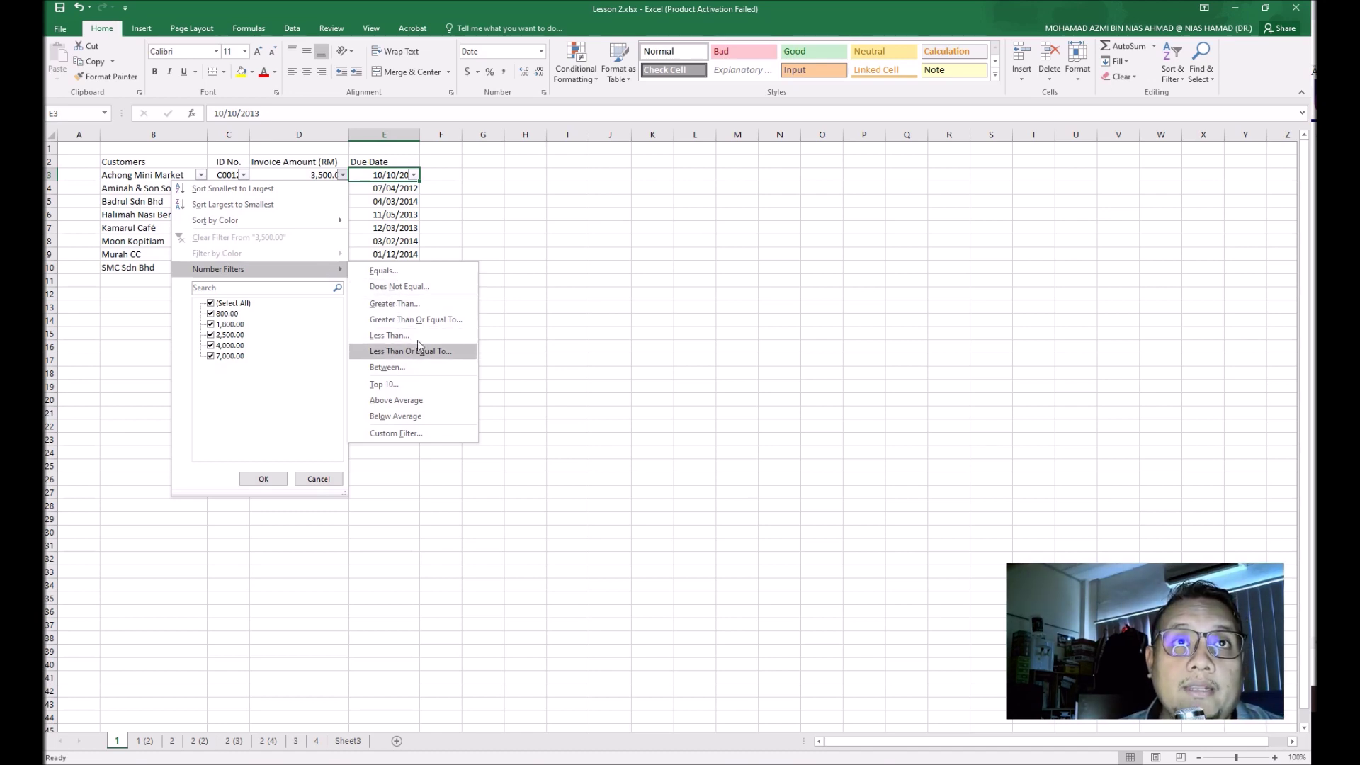
click(427, 310)
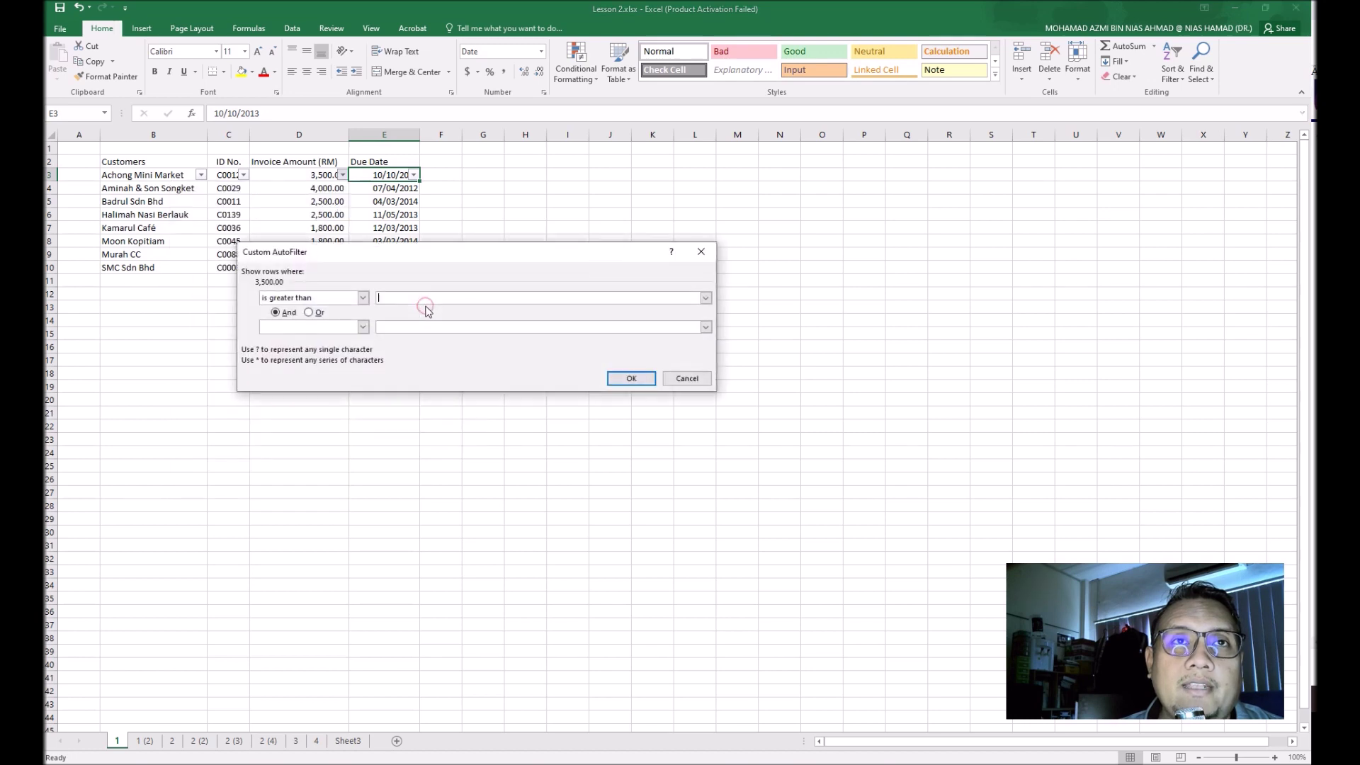
text(3000)
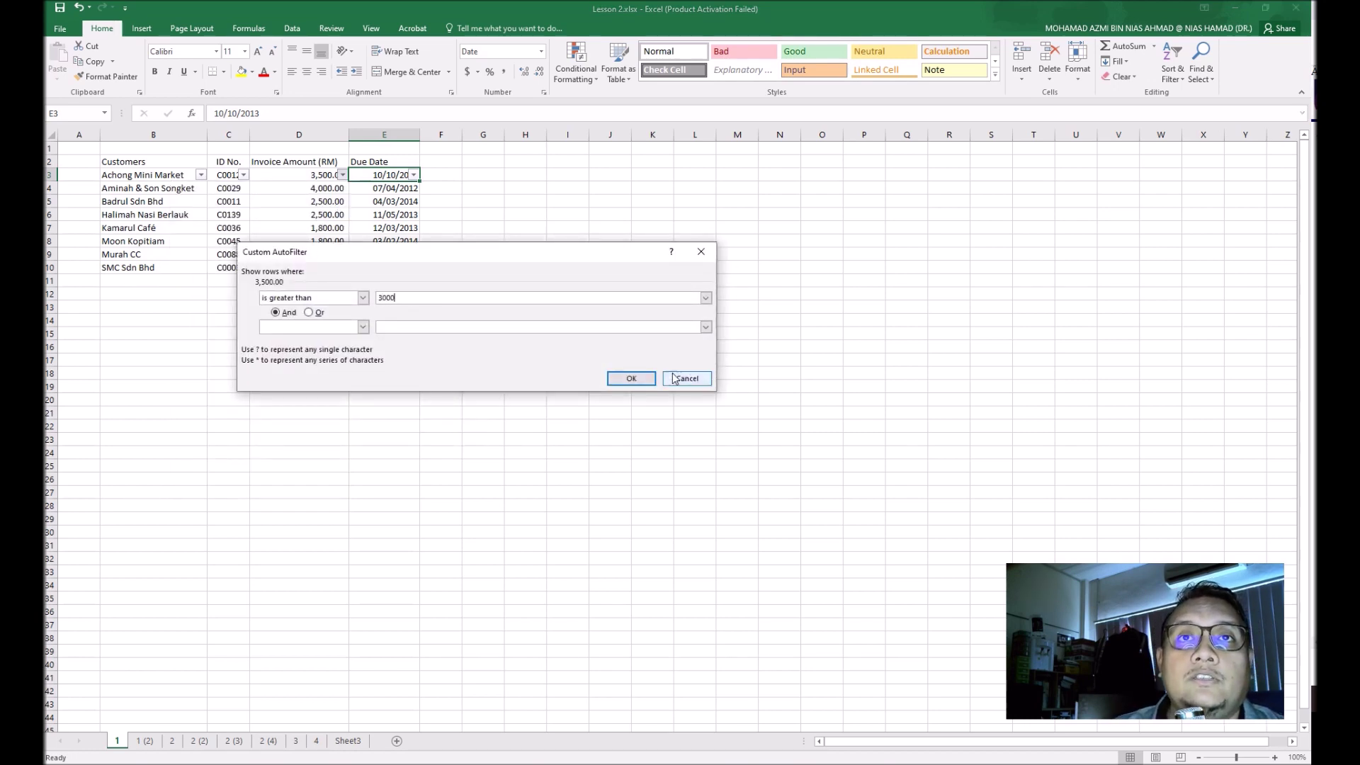
click(644, 380)
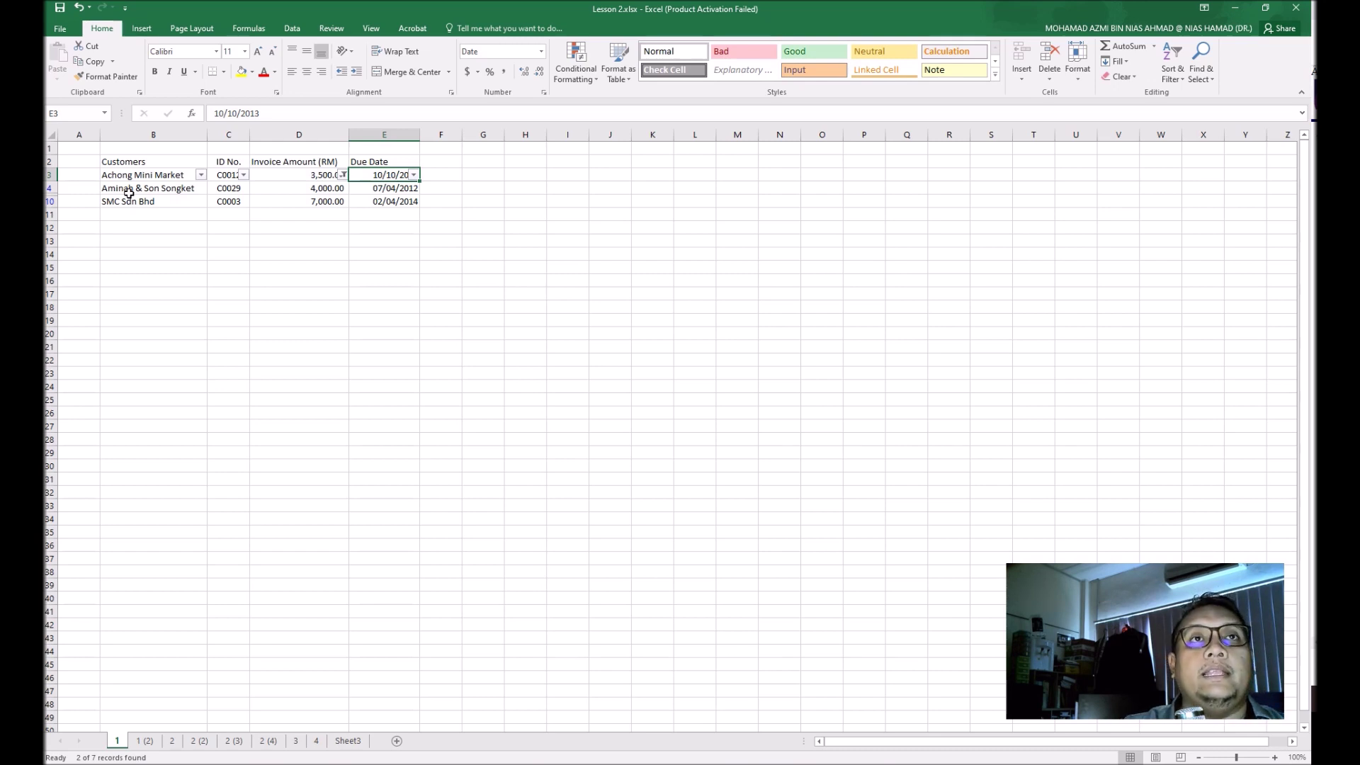
Step: Clear the amount filter so all eight customer rows show, then go to the Remove duplicates sheet
click(342, 174)
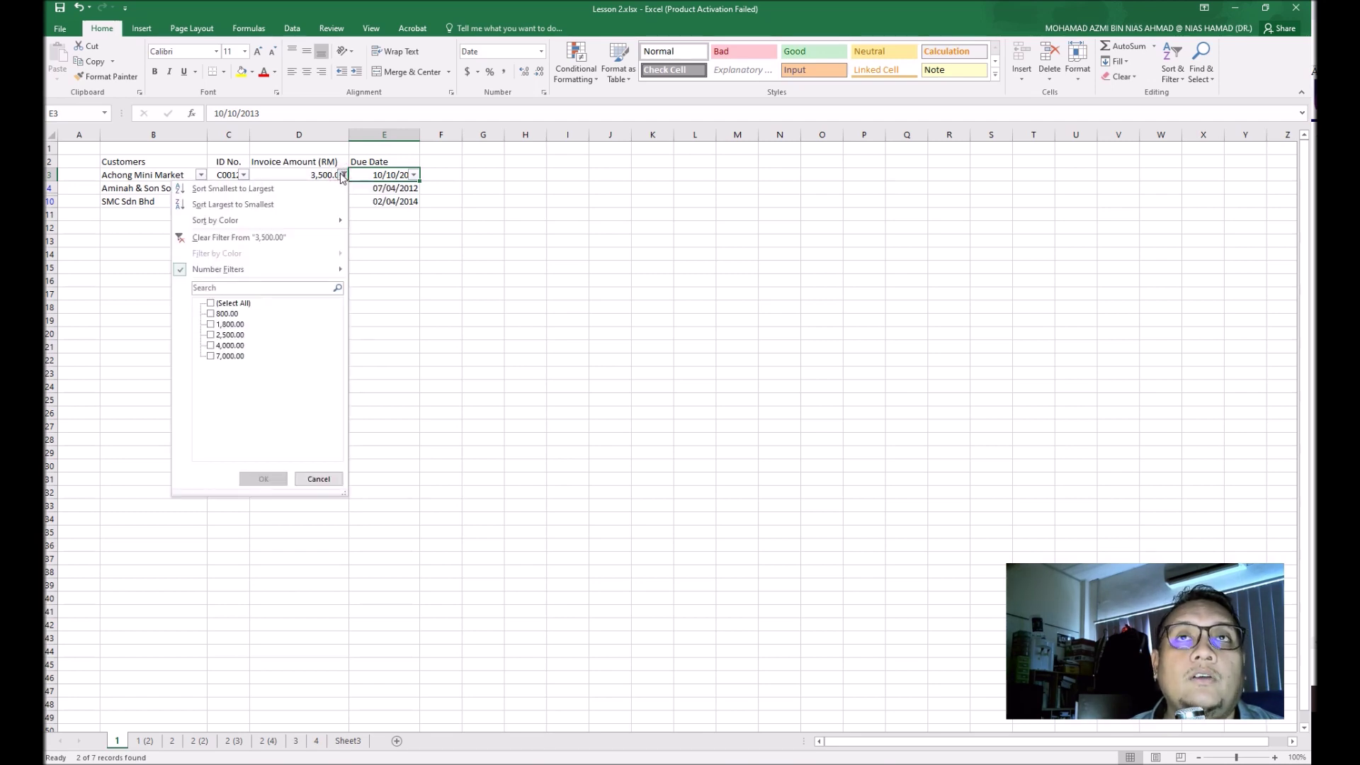
click(1170, 65)
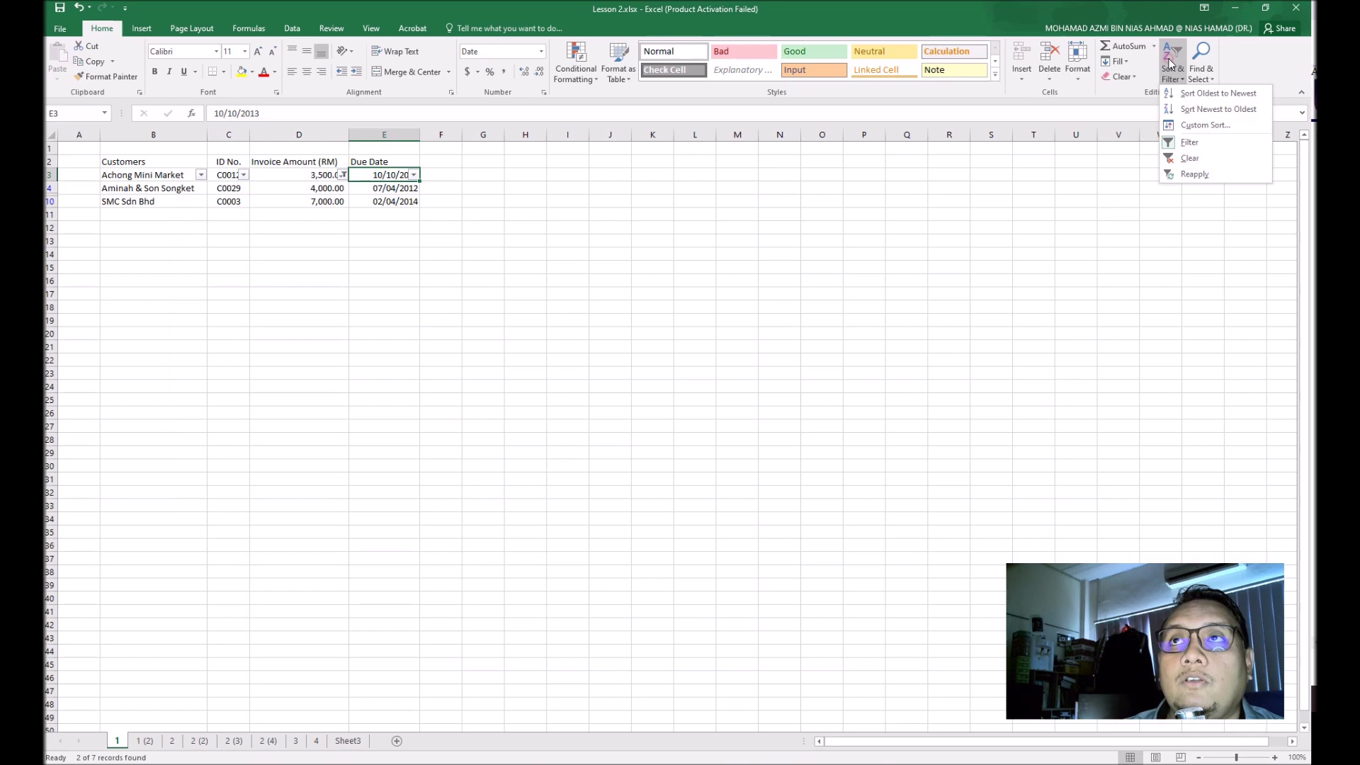
click(1190, 157)
click(587, 317)
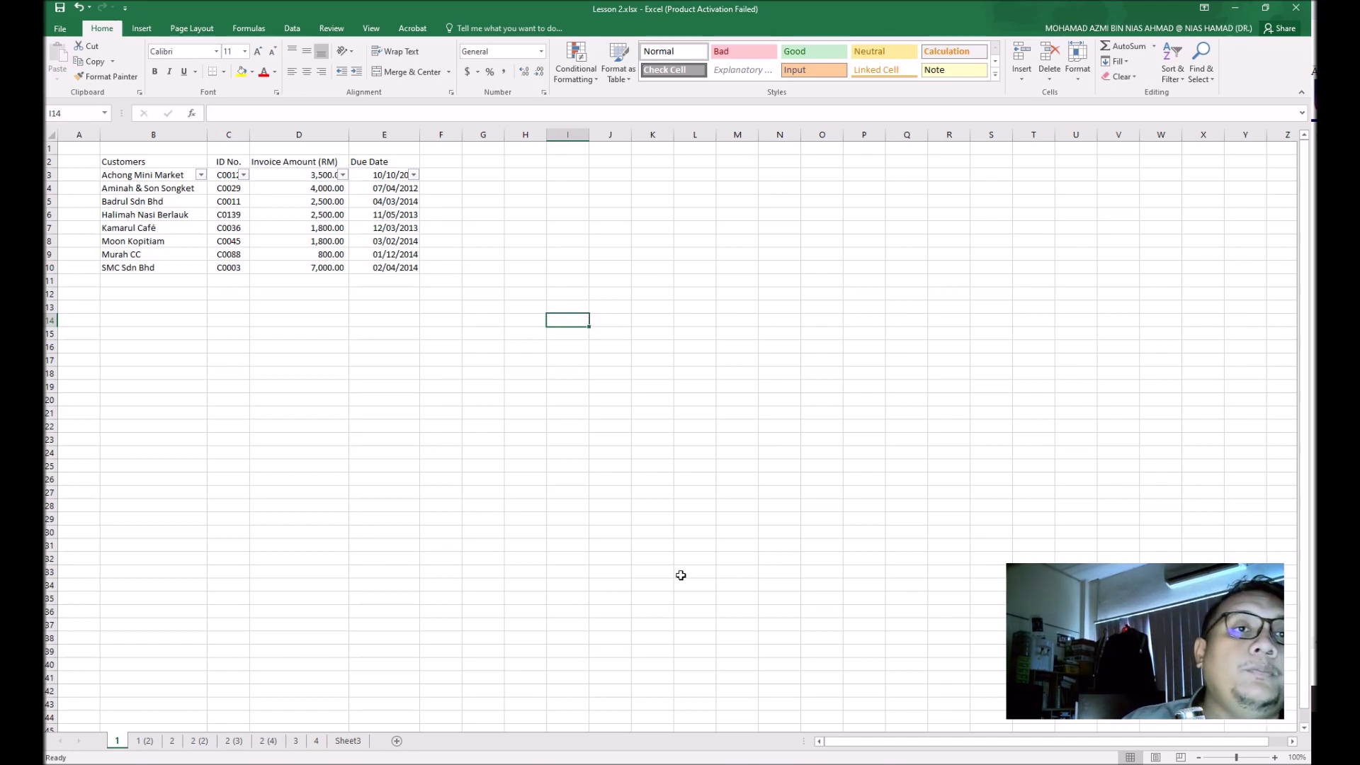
click(316, 740)
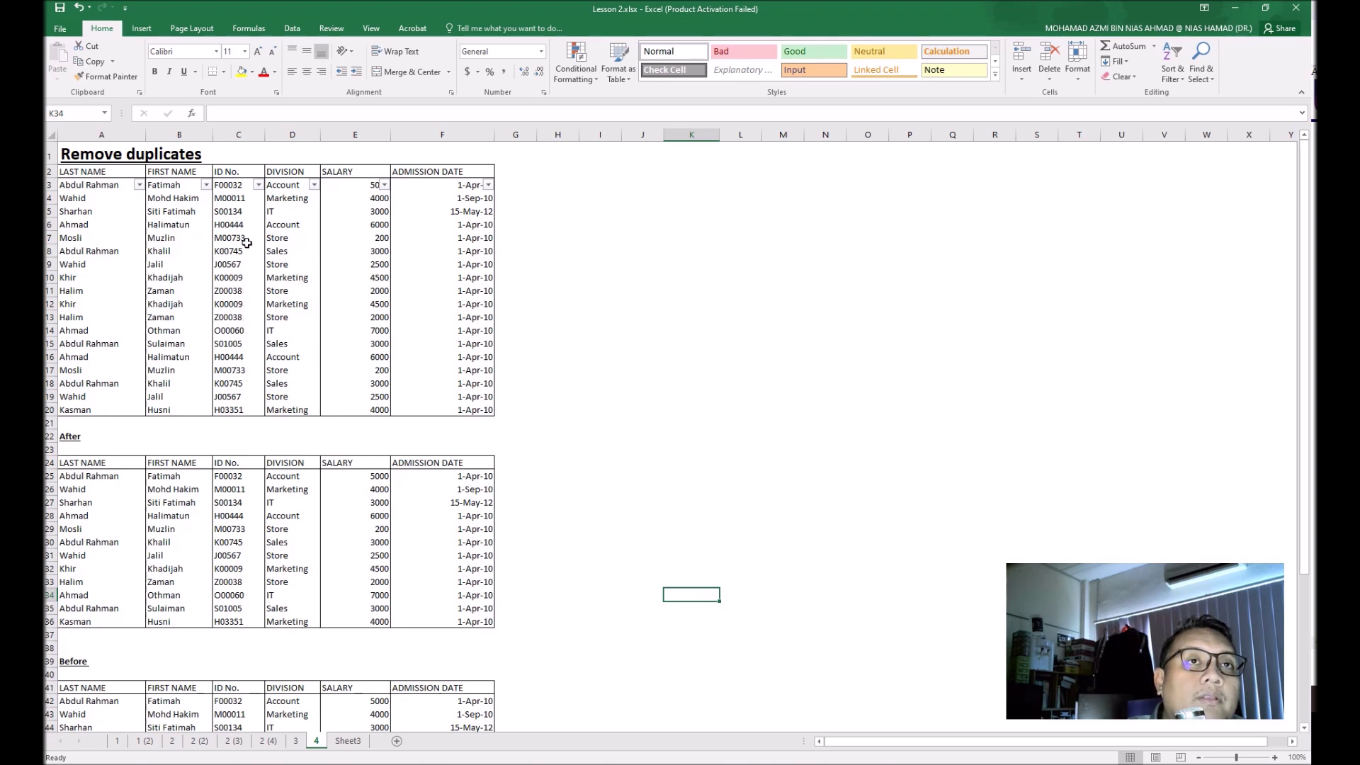
drag(239, 359, 78, 359)
click(242, 72)
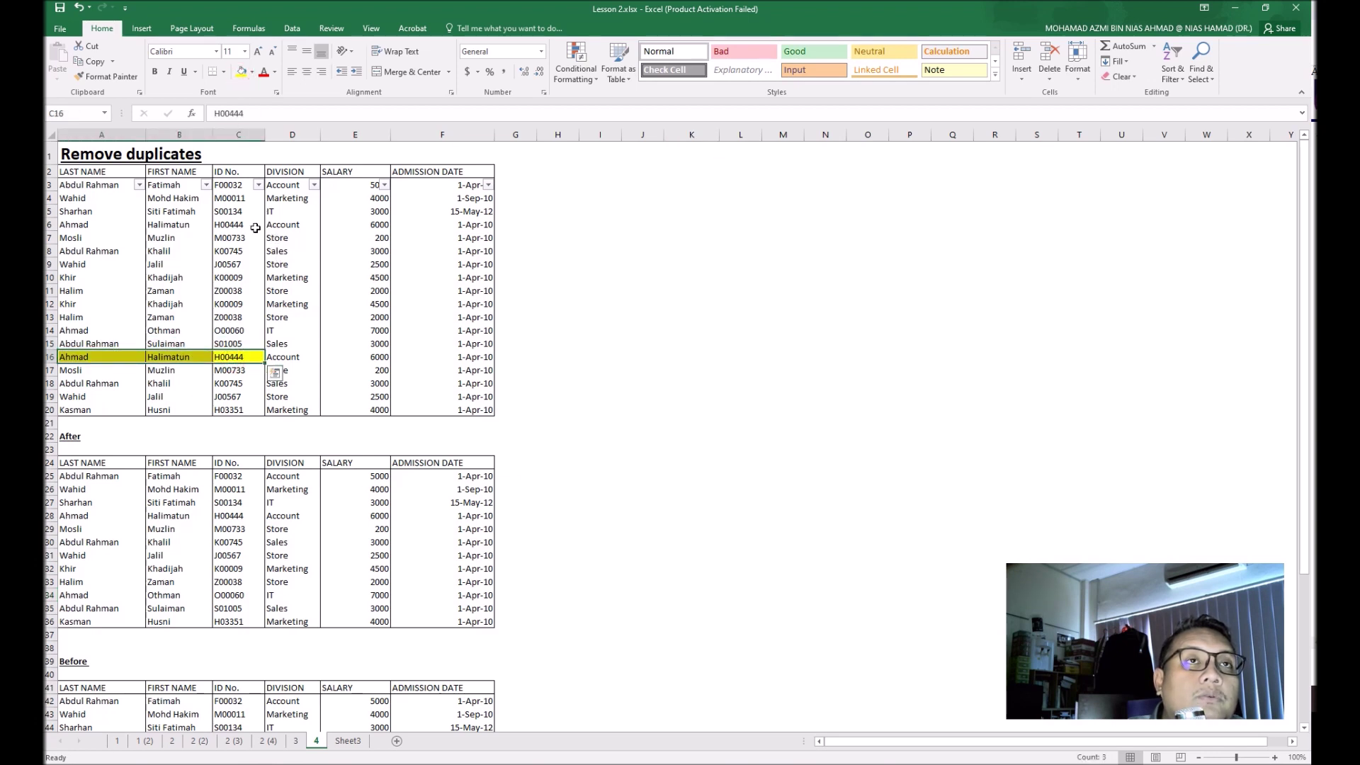
drag(272, 226, 119, 226)
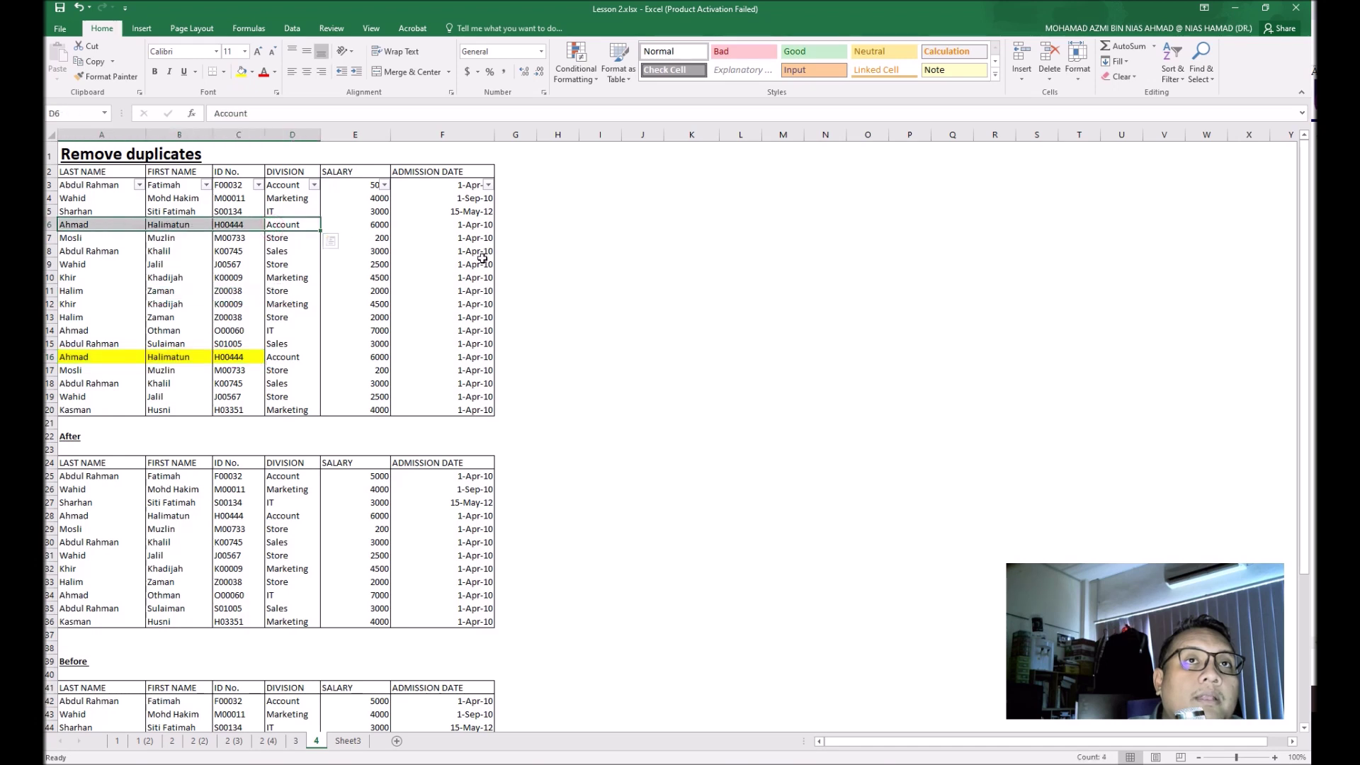
click(483, 225)
drag(408, 226, 85, 221)
click(241, 71)
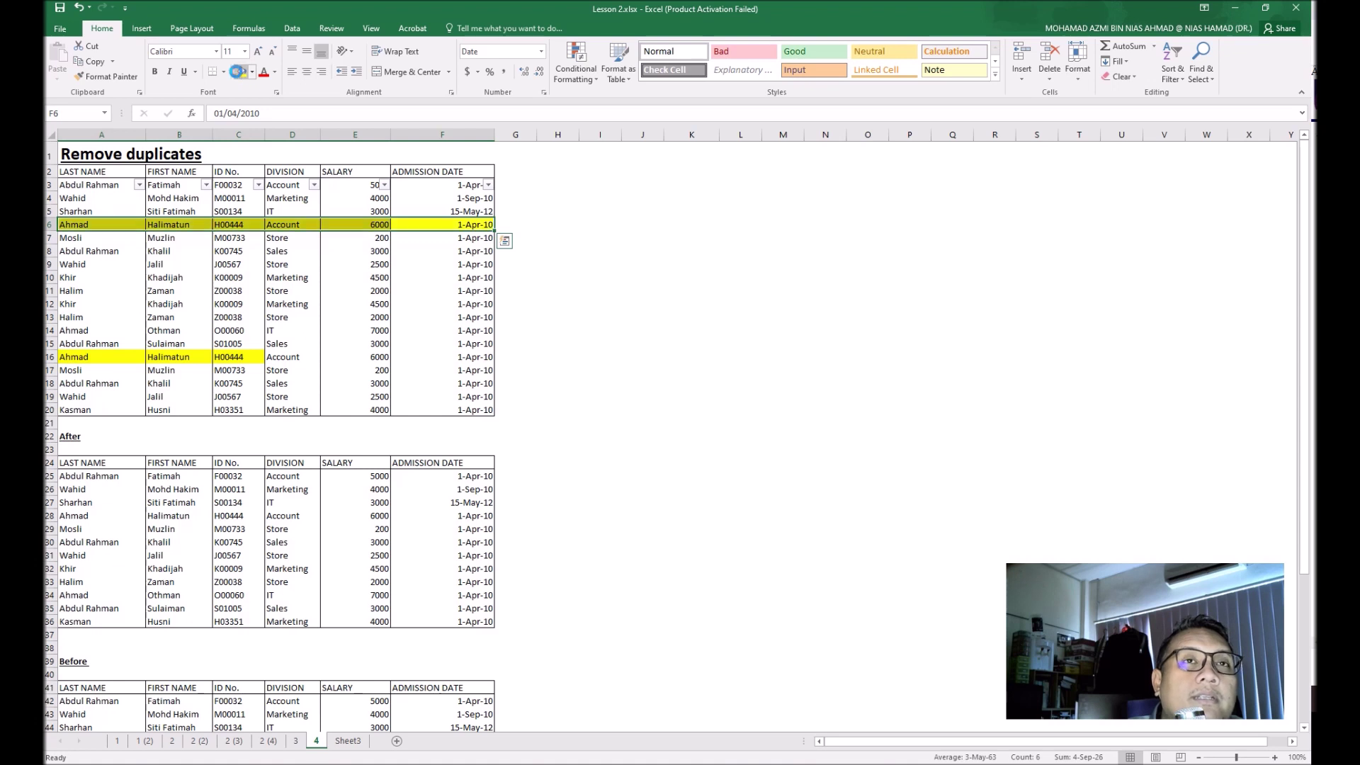
drag(282, 358, 453, 357)
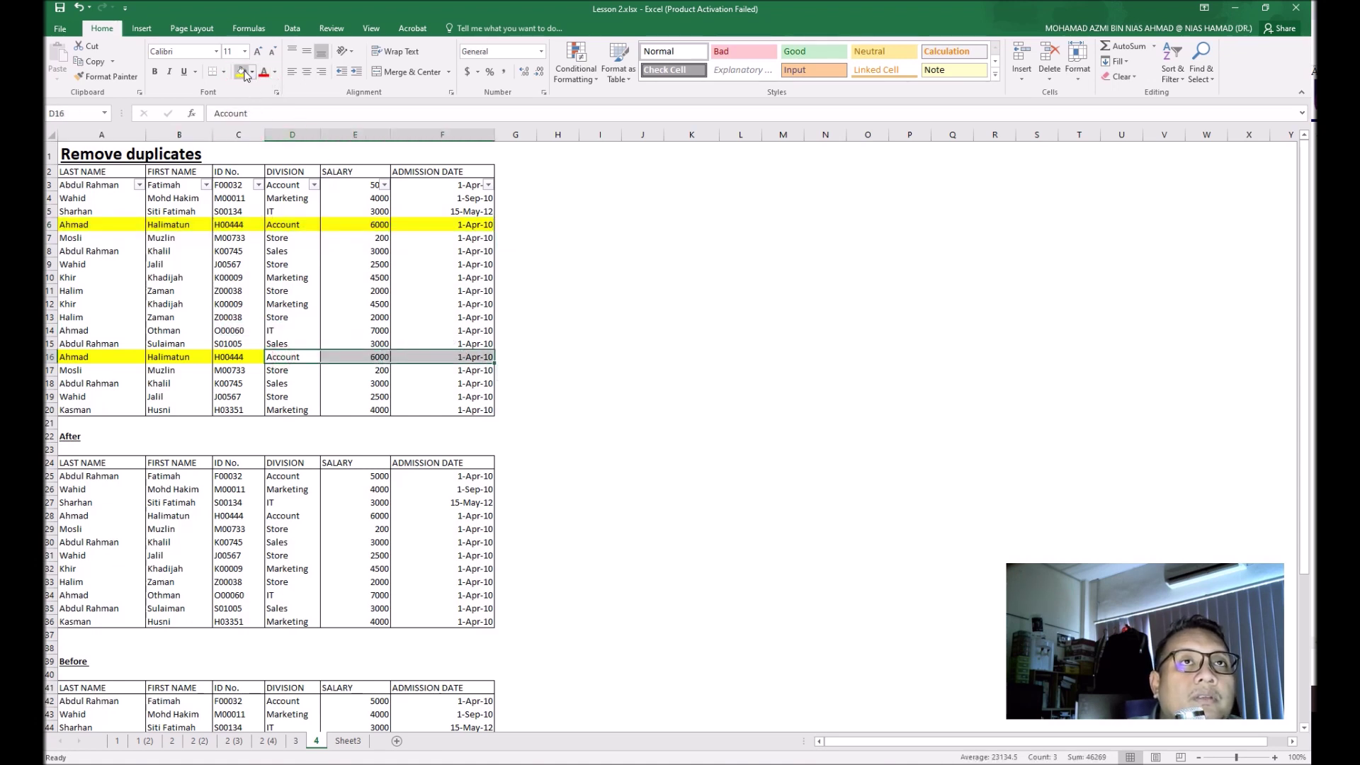
click(241, 71)
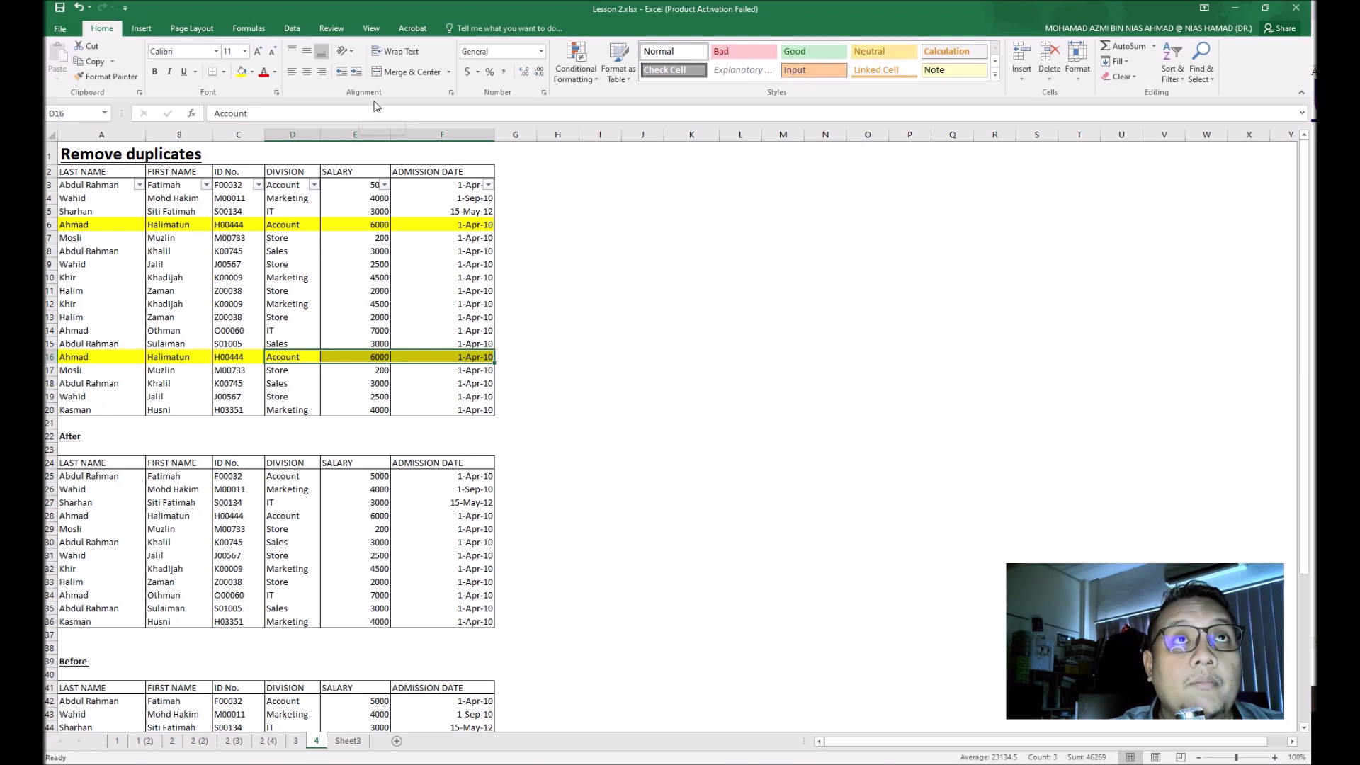
Step: Select the employee records A3:F20 and bring up Remove Duplicates from the Data tab
click(292, 29)
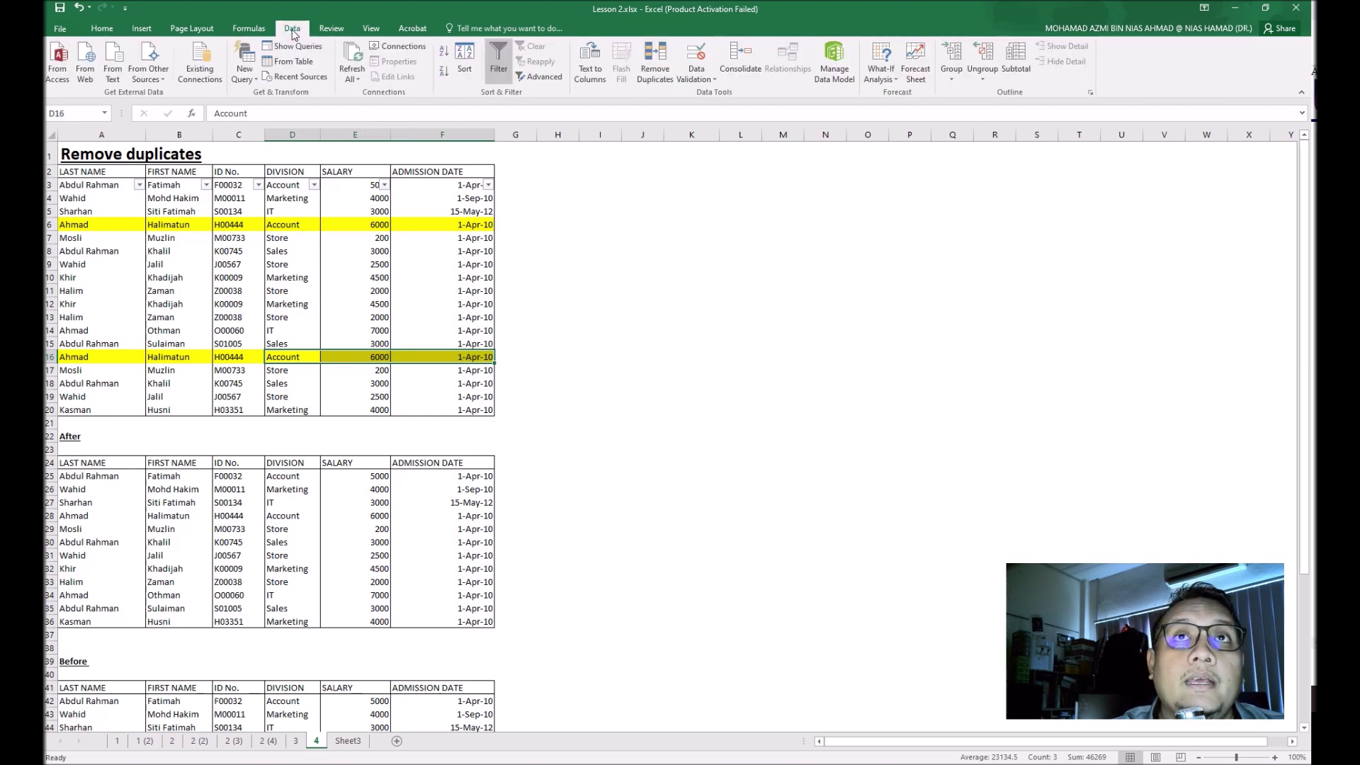
click(650, 64)
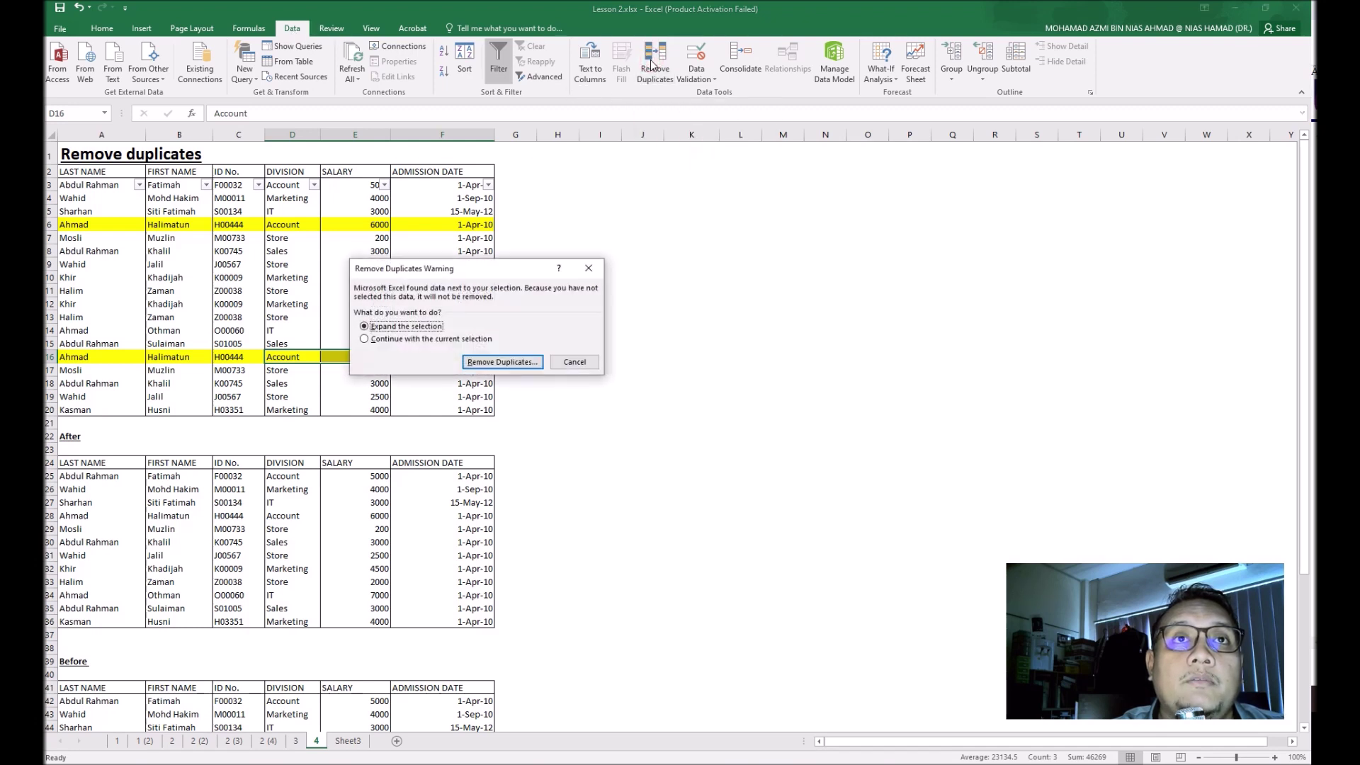
click(591, 362)
click(78, 186)
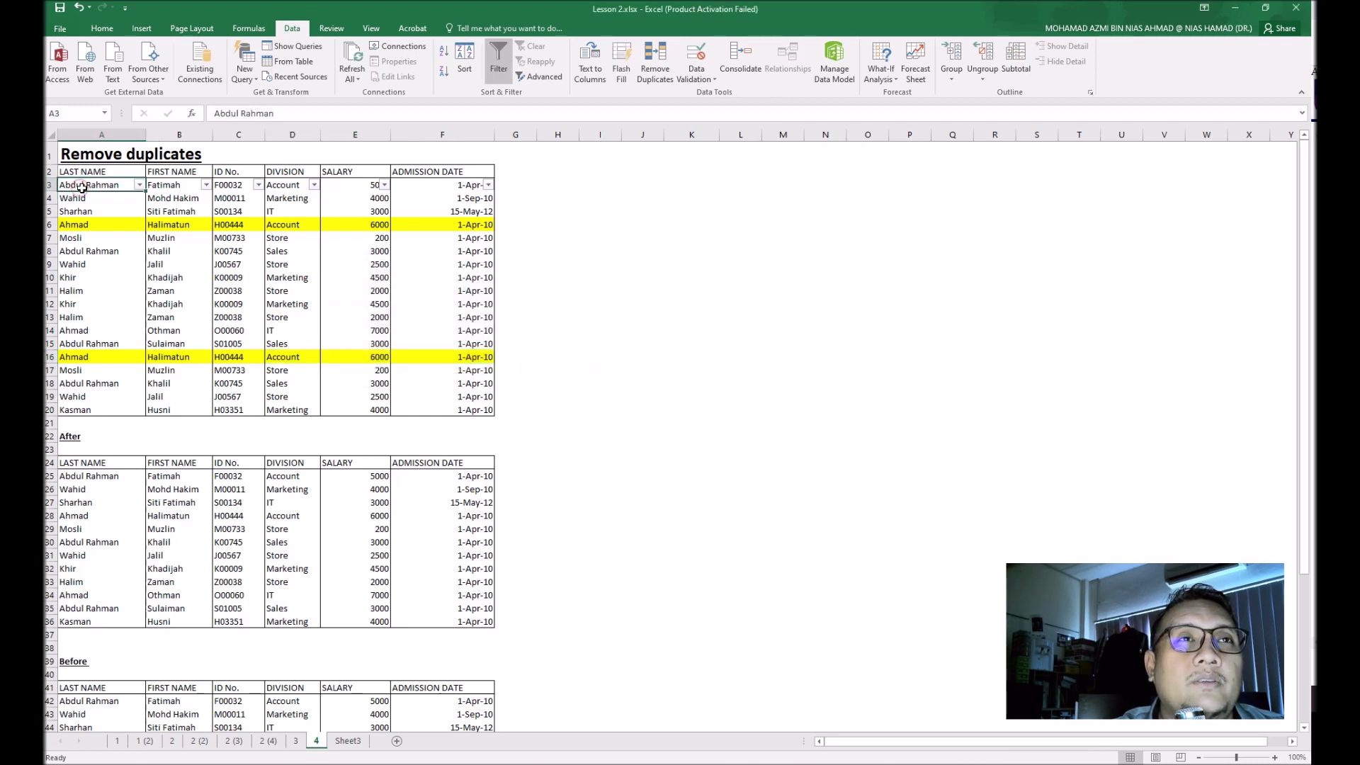
drag(78, 185, 425, 412)
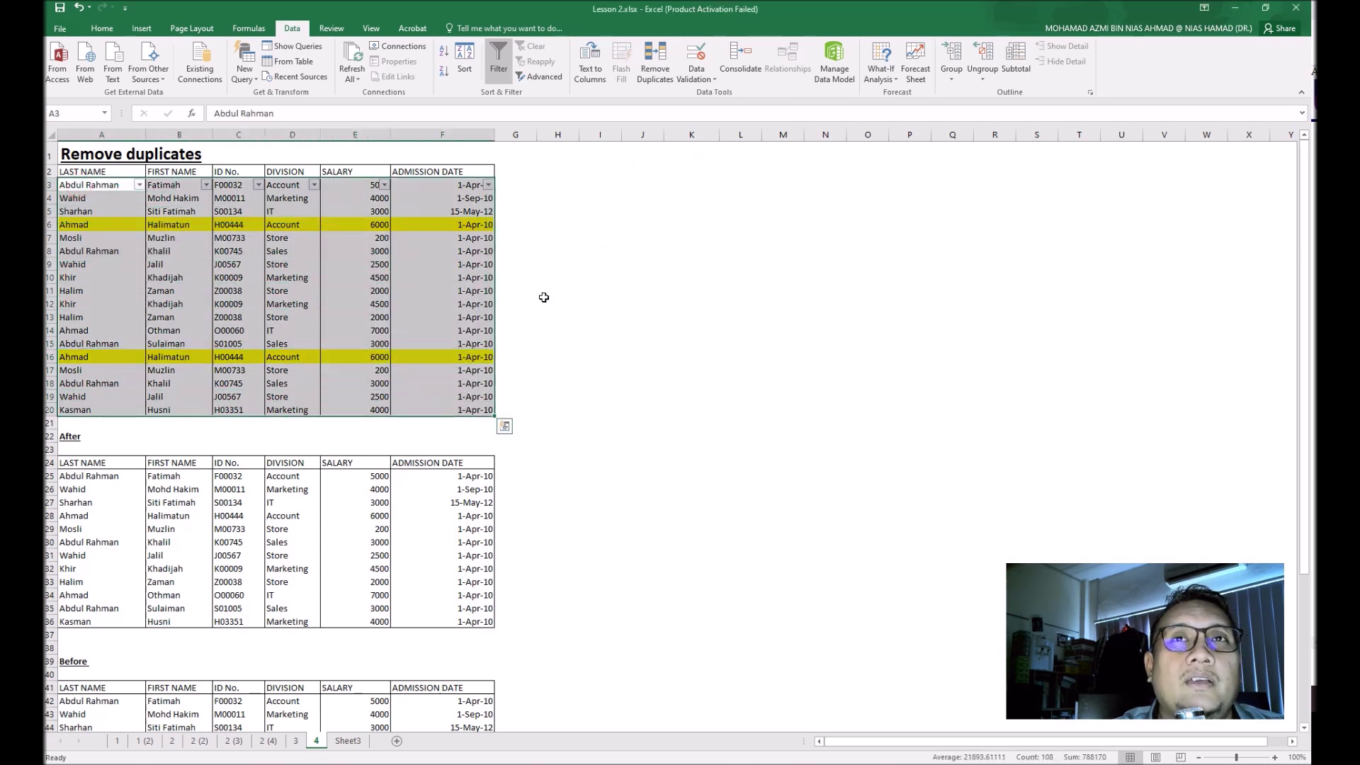
click(655, 65)
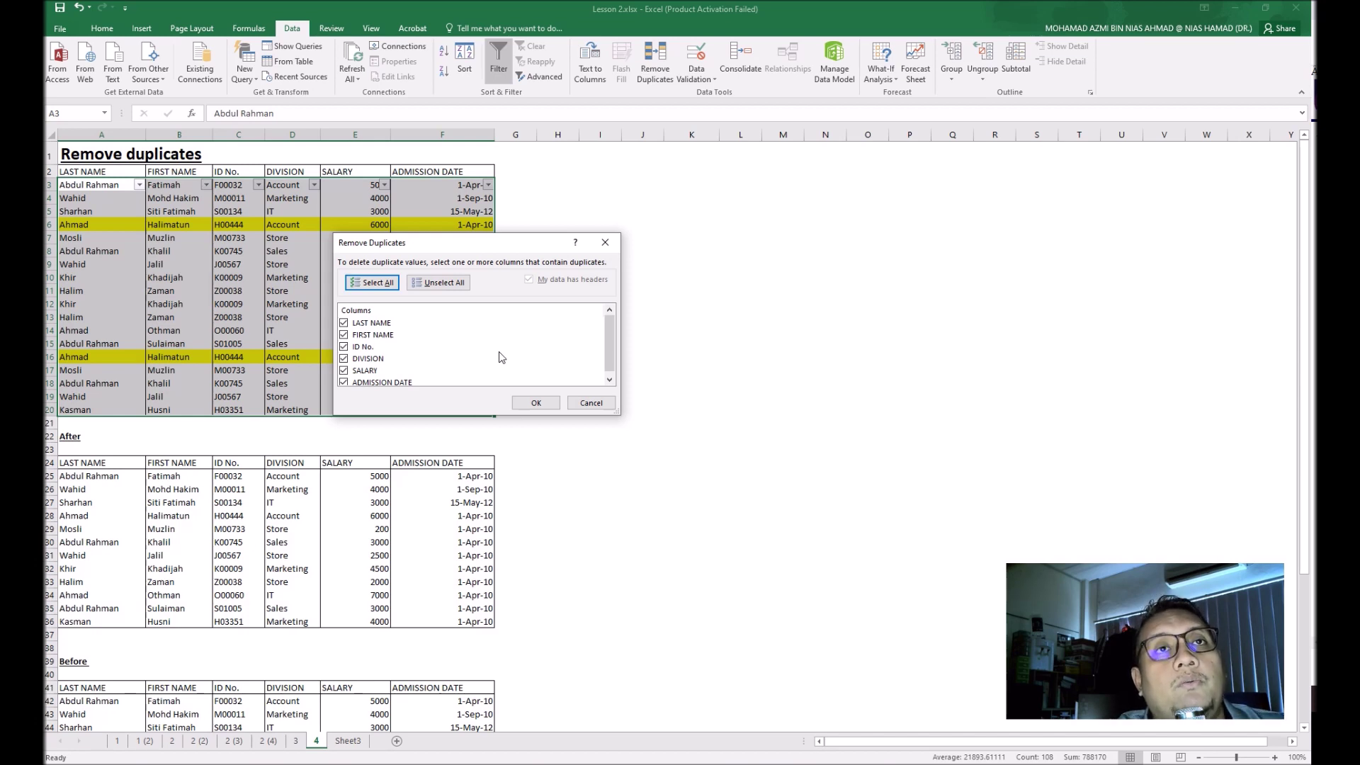
Step: Uncheck LAST NAME, FIRST NAME, SALARY, ADMISSION DATE and DIVISION, comparing only ID No., and confirm
scroll(502, 357, down, 1)
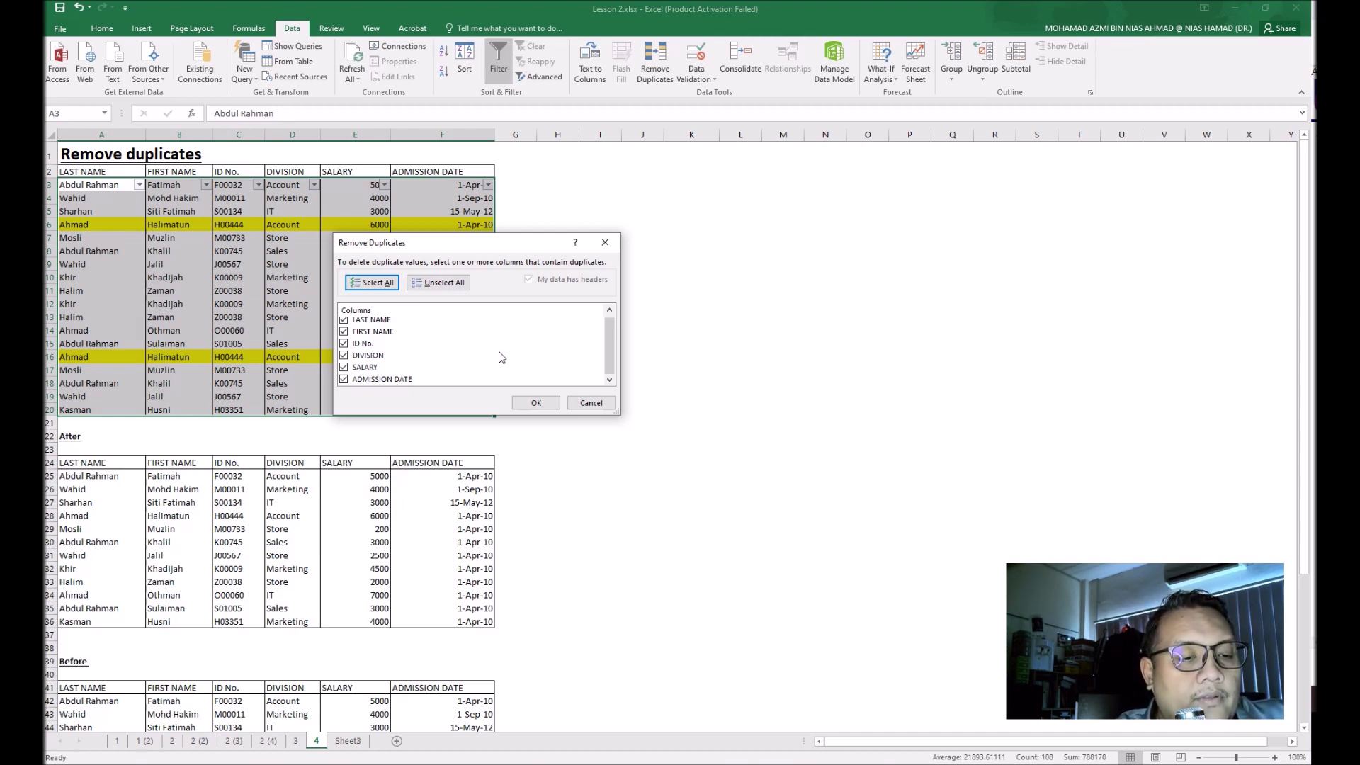
click(344, 322)
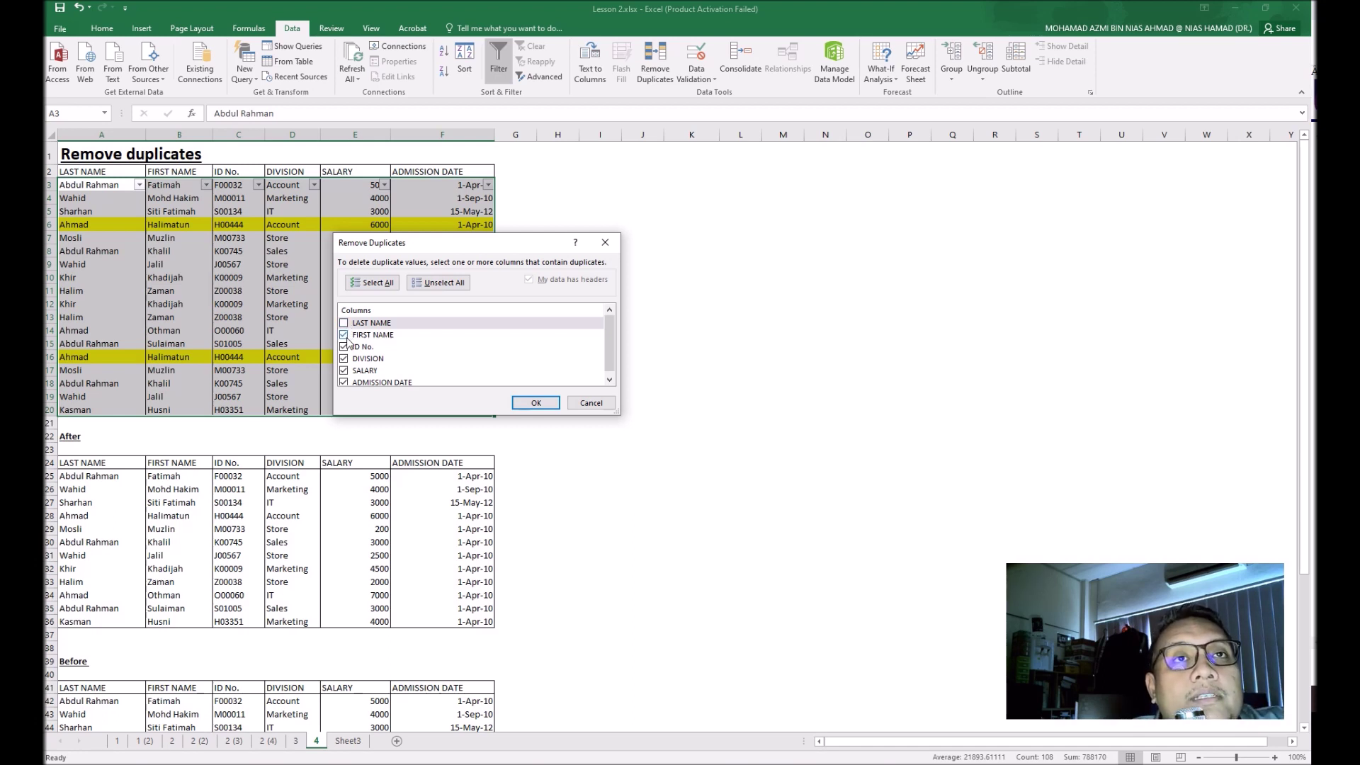
click(343, 336)
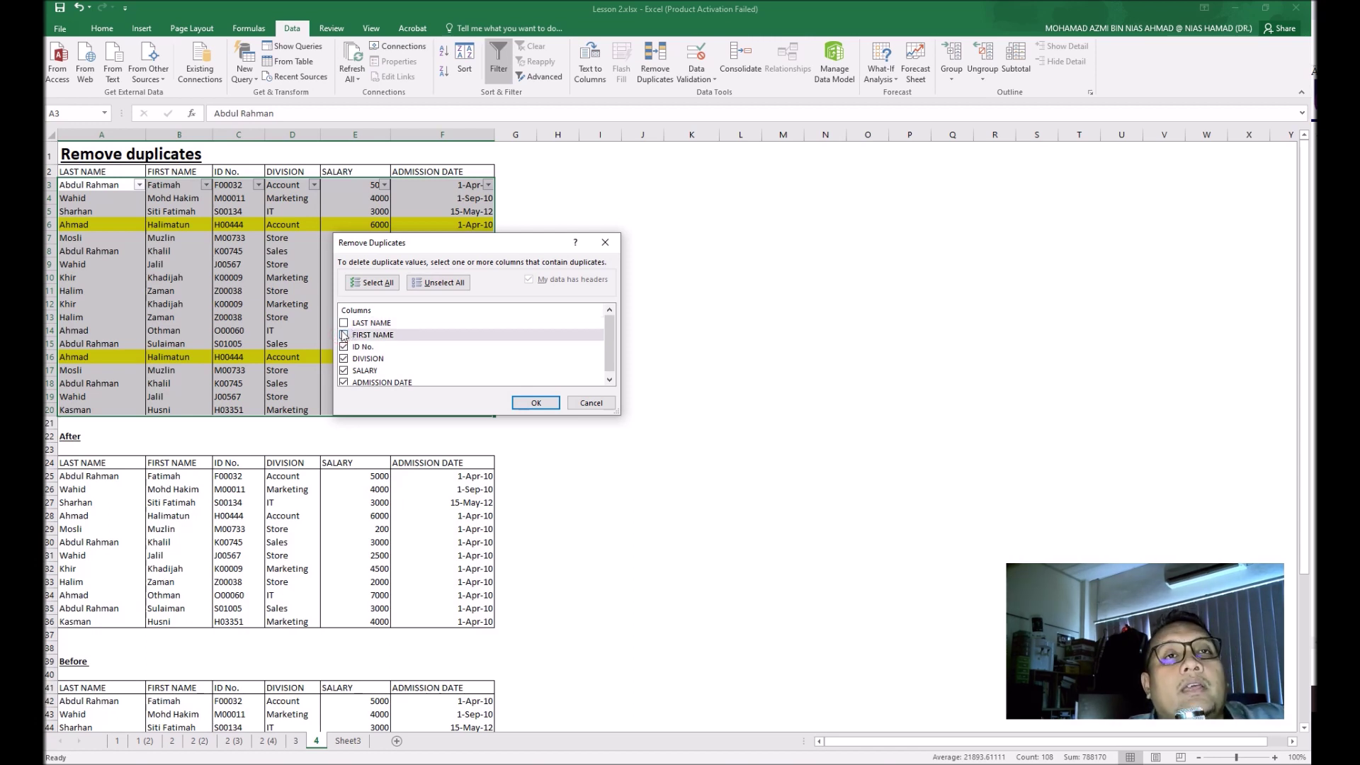
scroll(345, 339, down, 1)
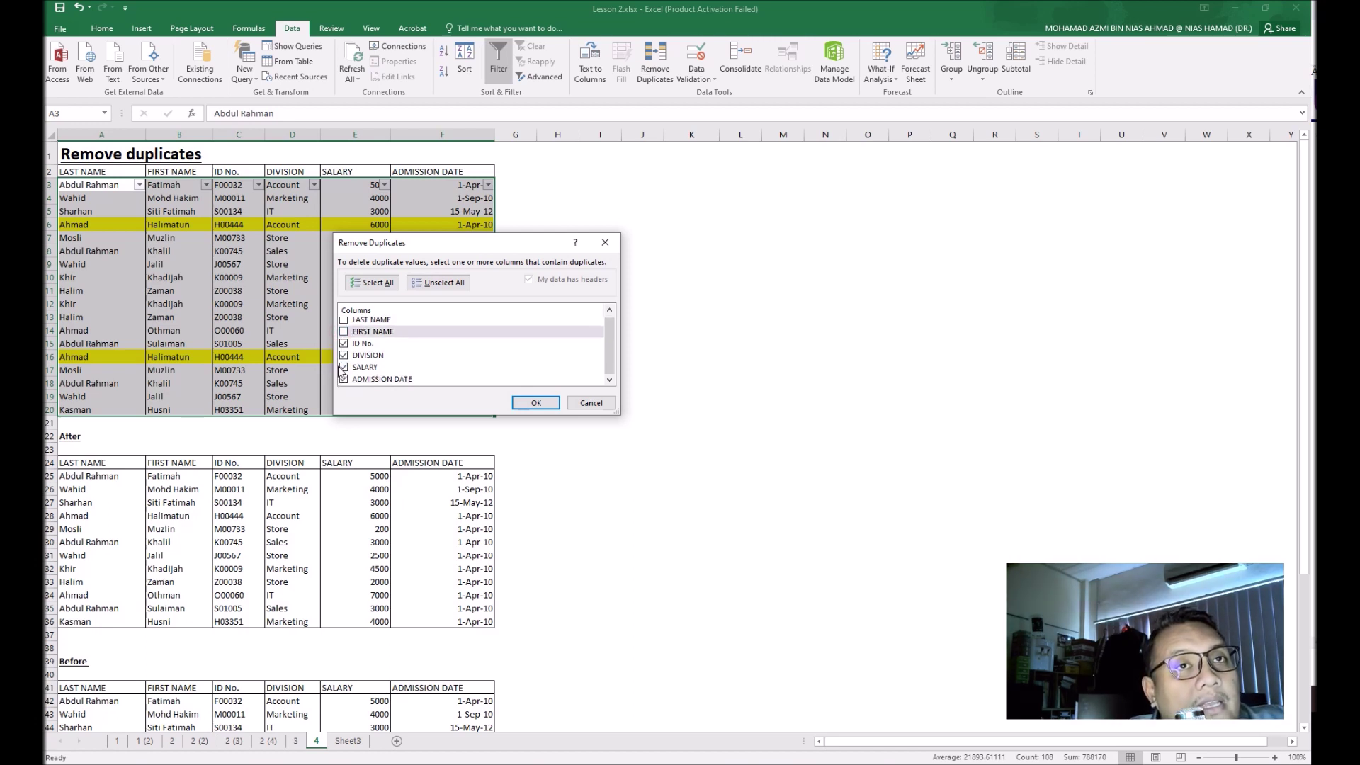
click(343, 367)
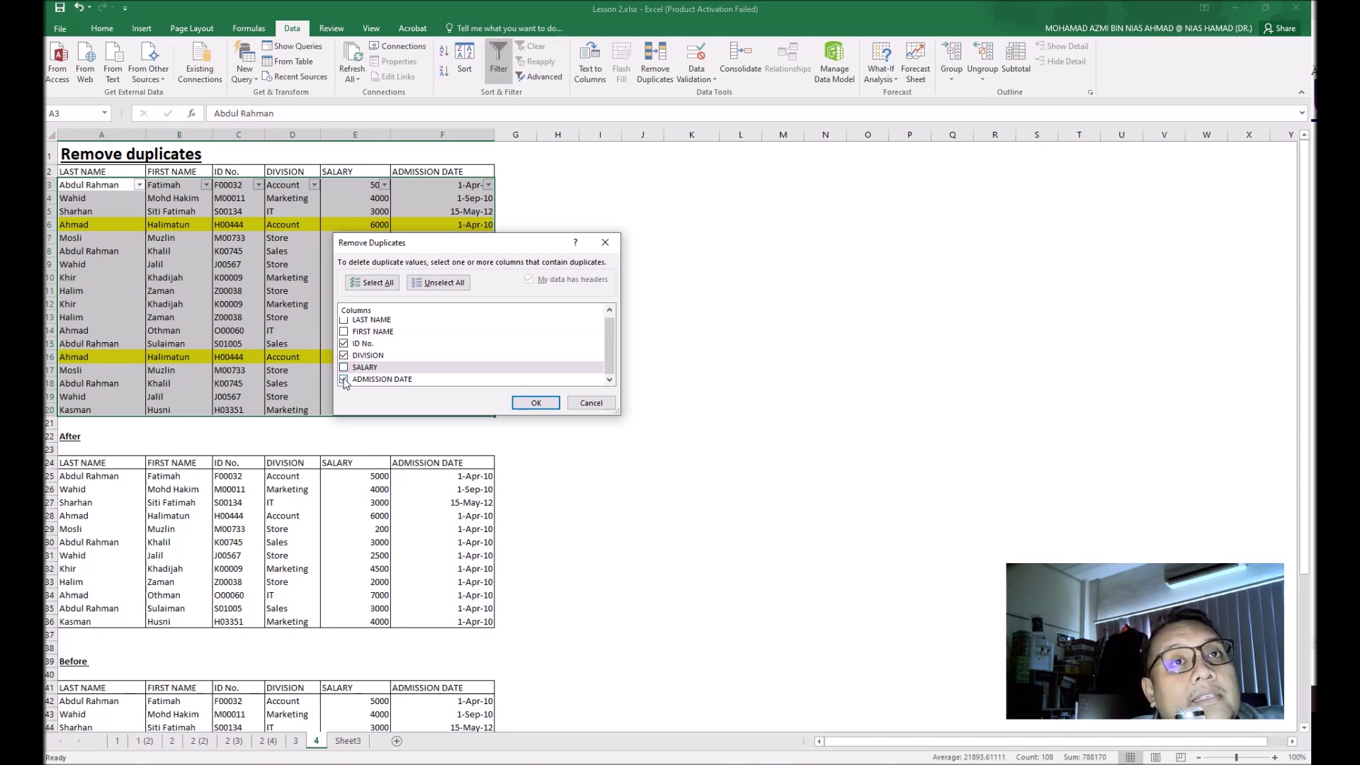
click(344, 379)
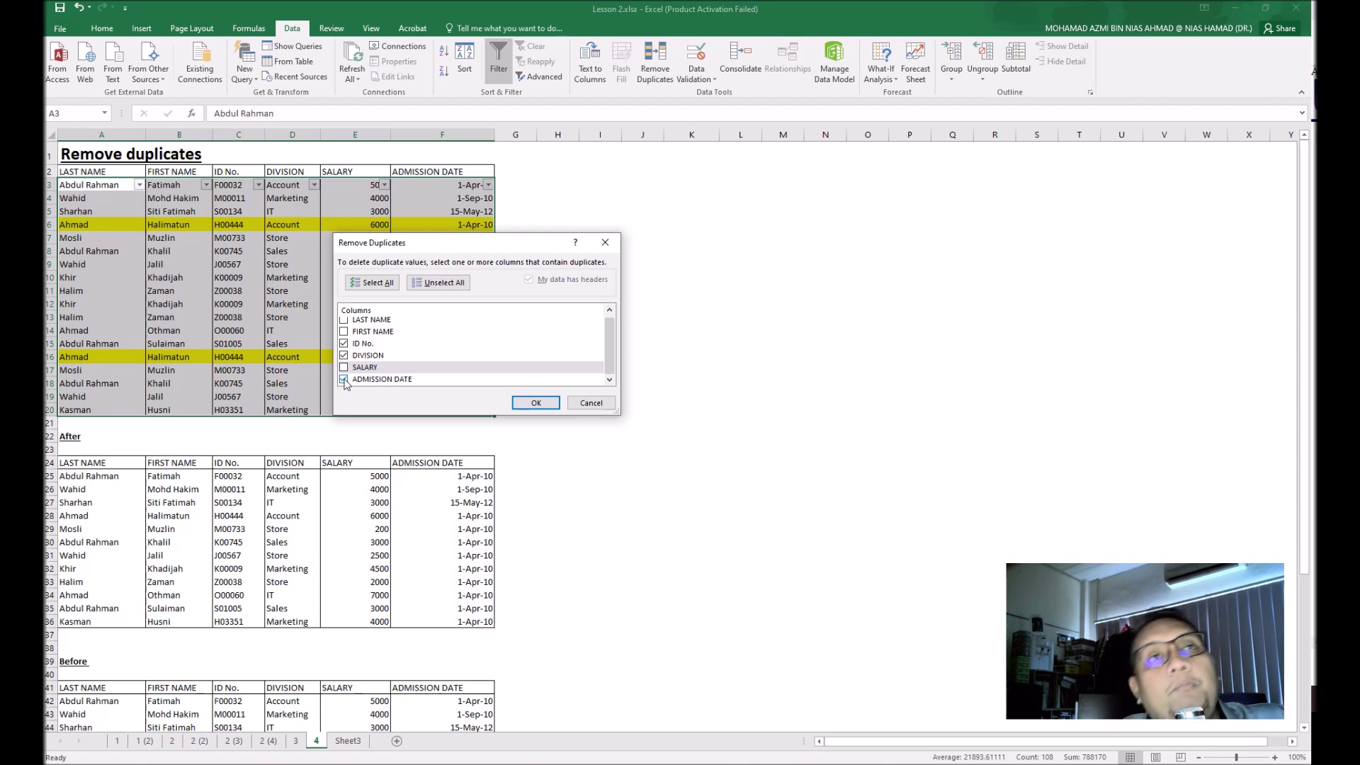
click(344, 380)
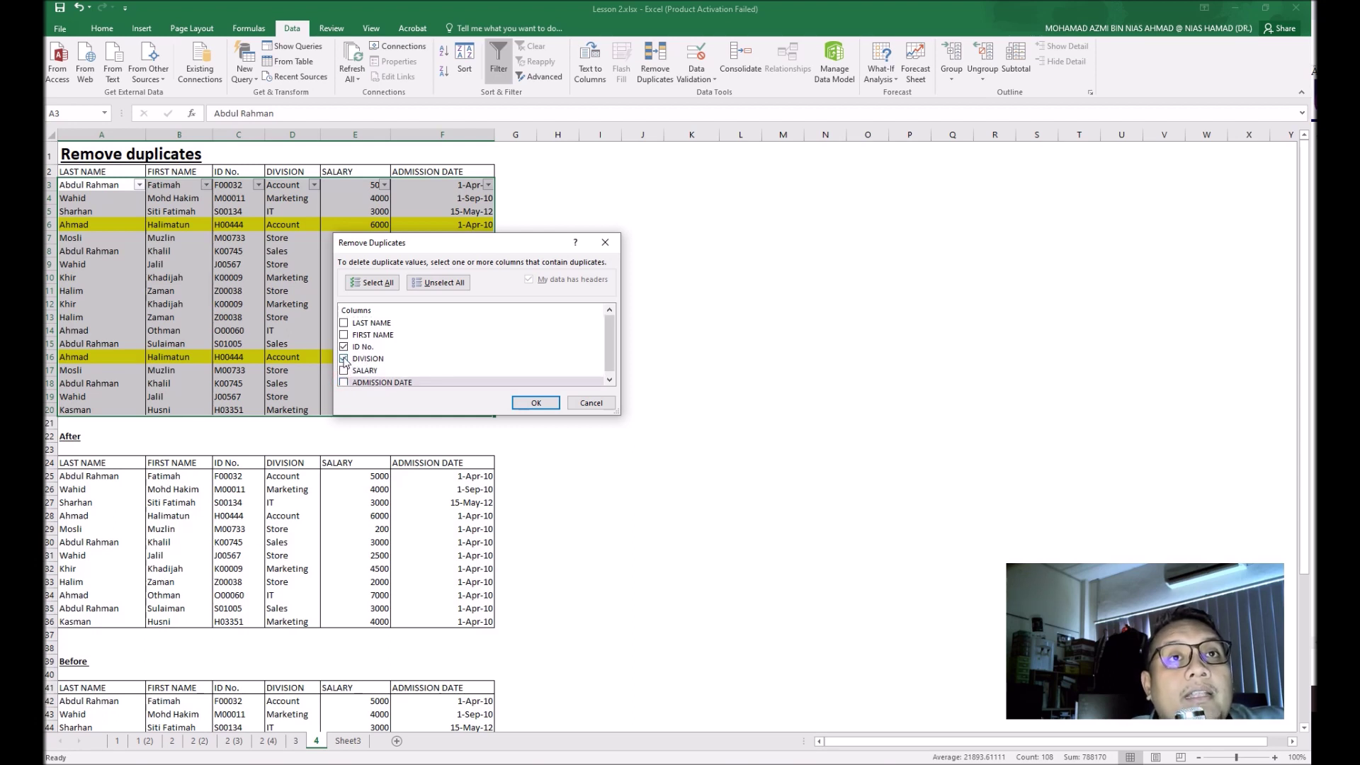
click(344, 360)
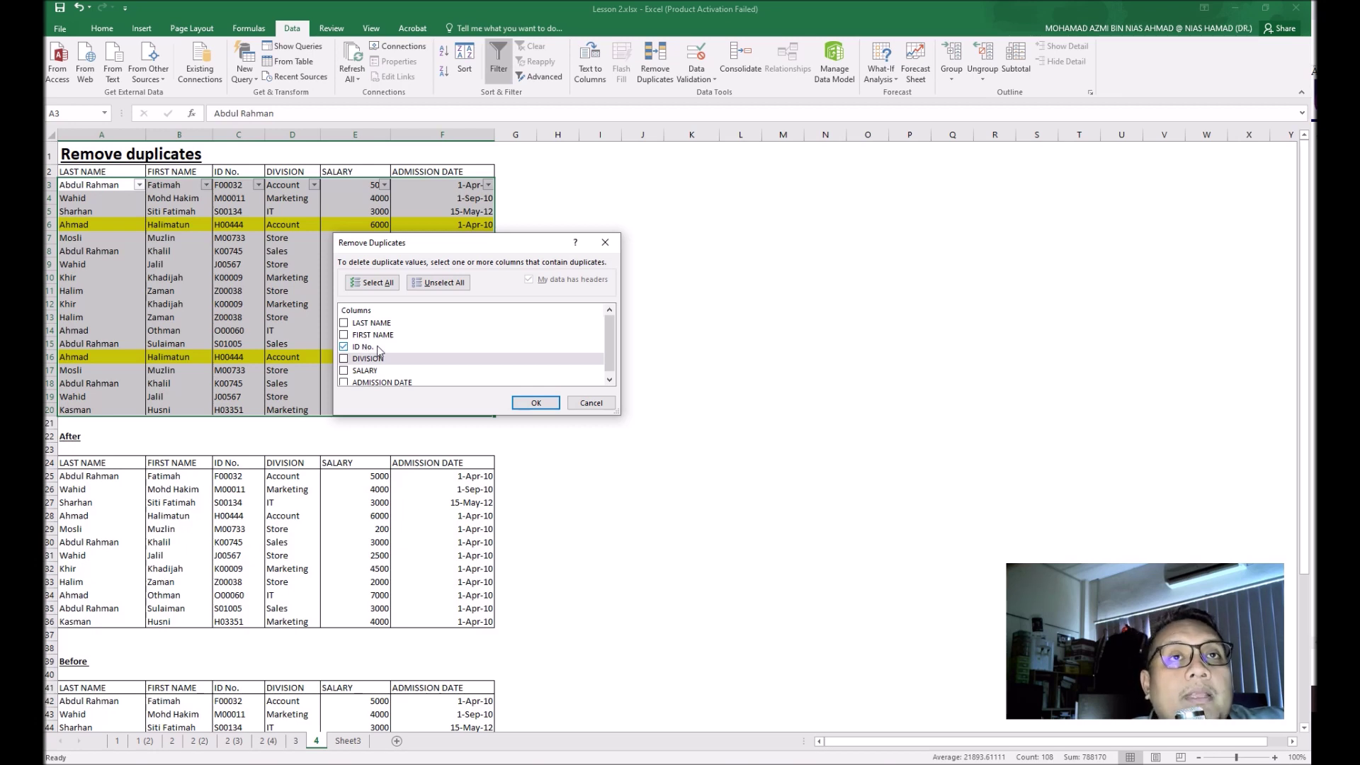
click(530, 404)
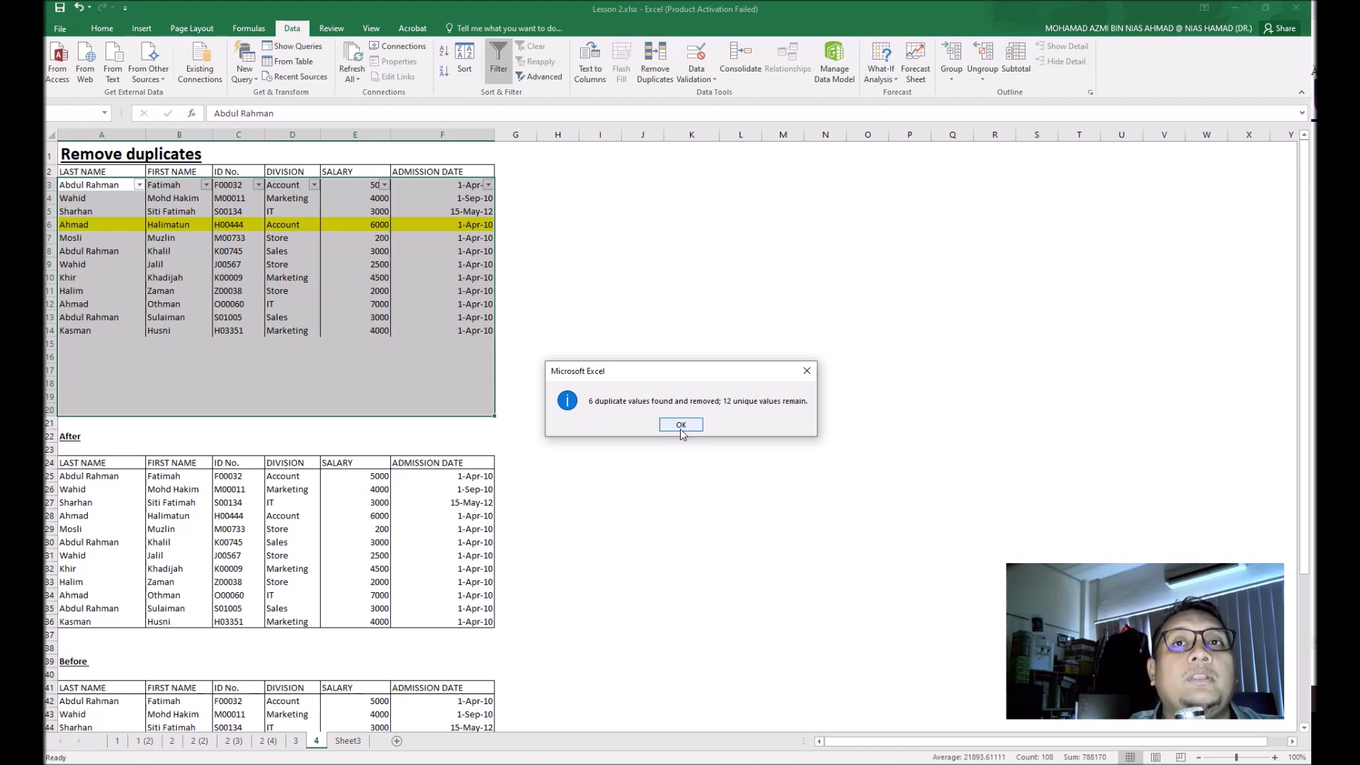
Step: Dismiss the 6-duplicates-removed summary and scroll to verify the 12 remaining records match the After table
click(680, 425)
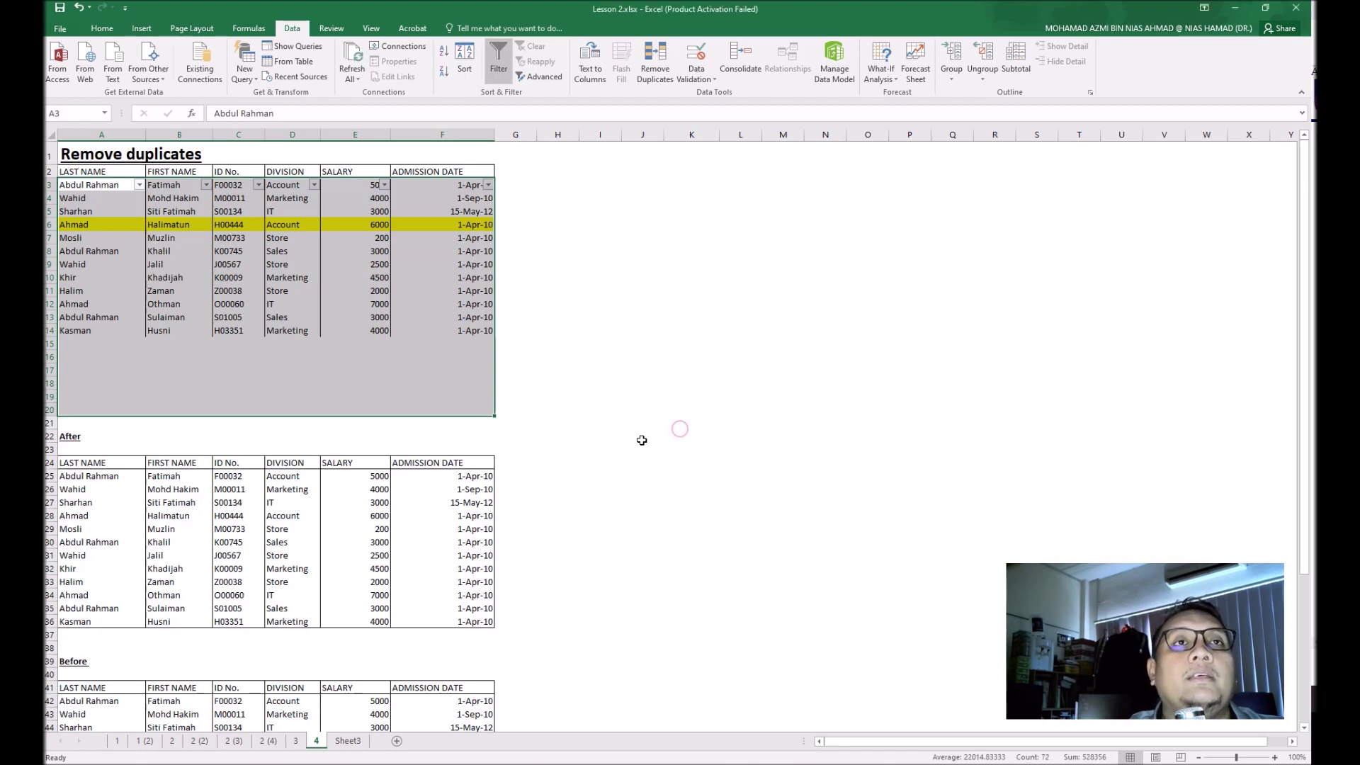
click(553, 448)
scroll(531, 502, down, 3)
scroll(531, 502, down, 3)
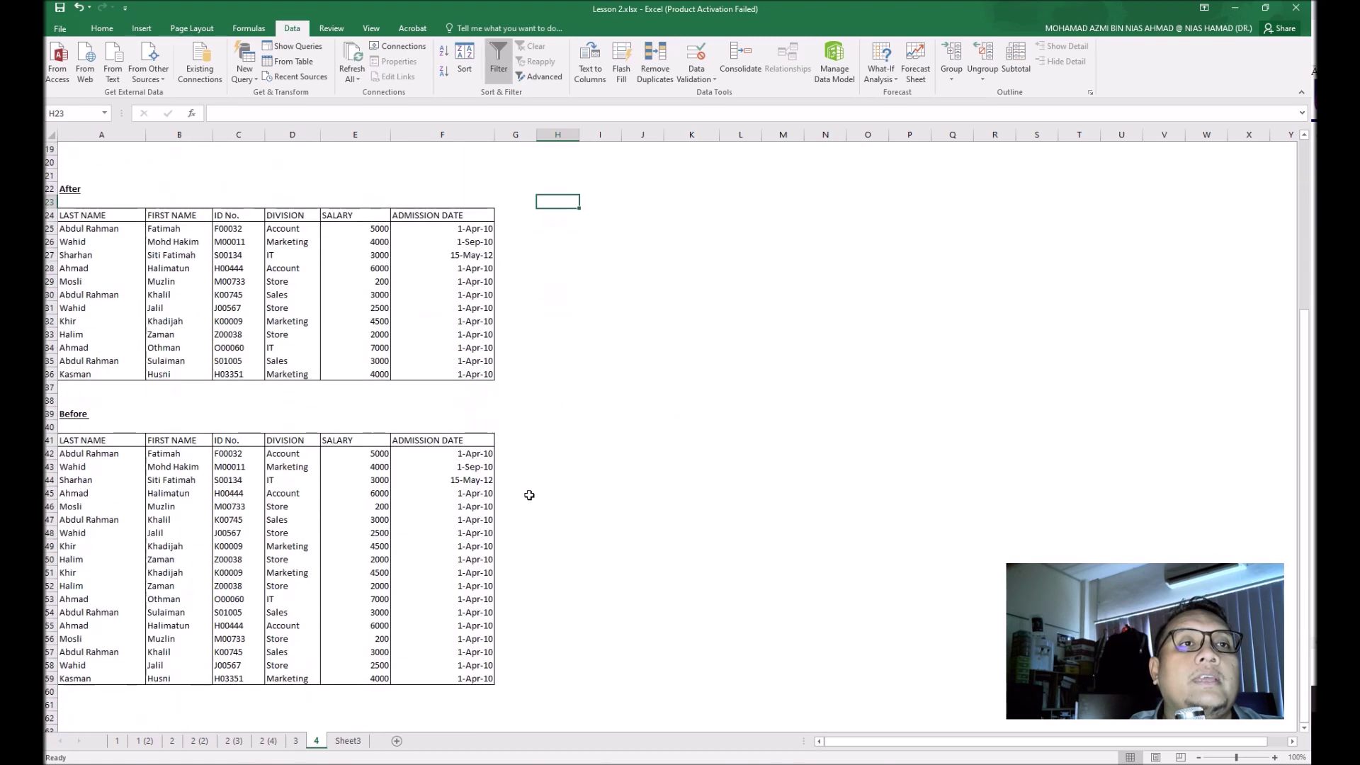
scroll(192, 516, up, 4)
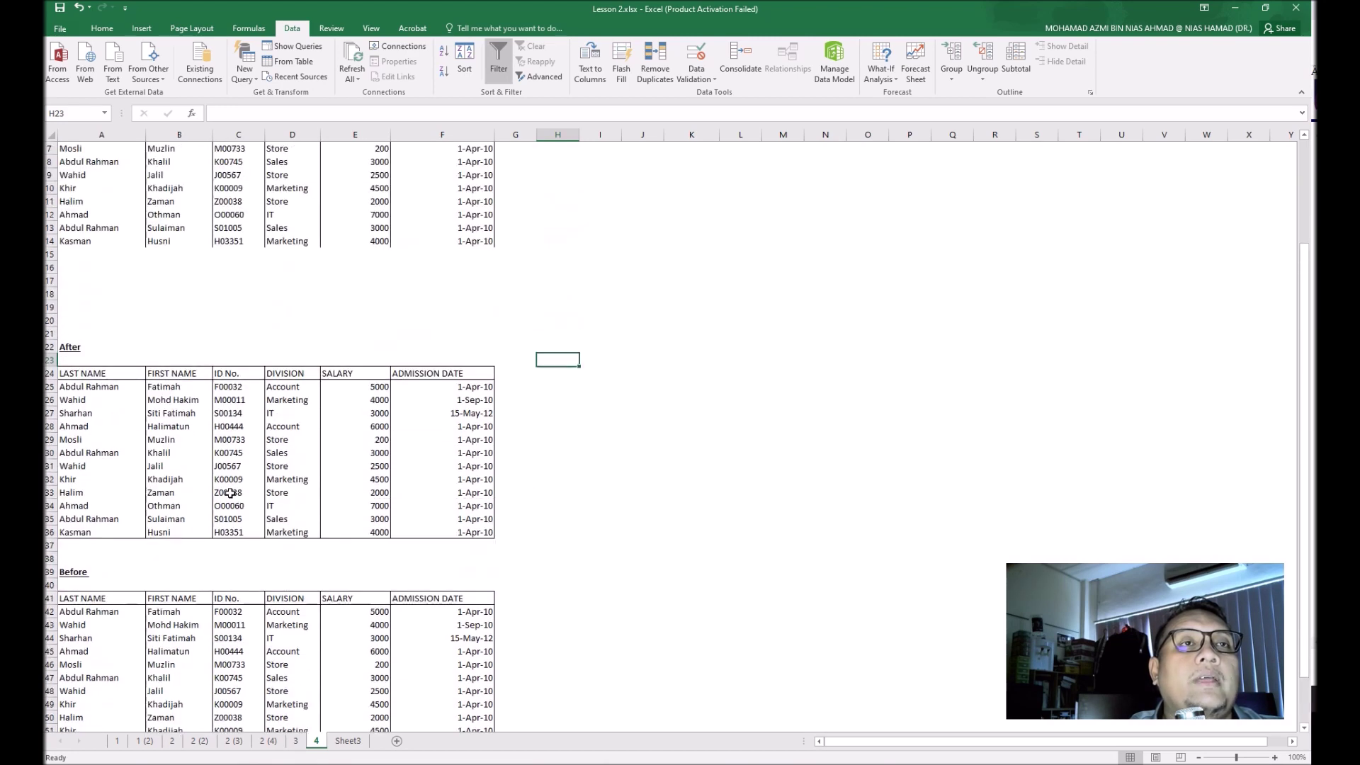
scroll(189, 451, up, 2)
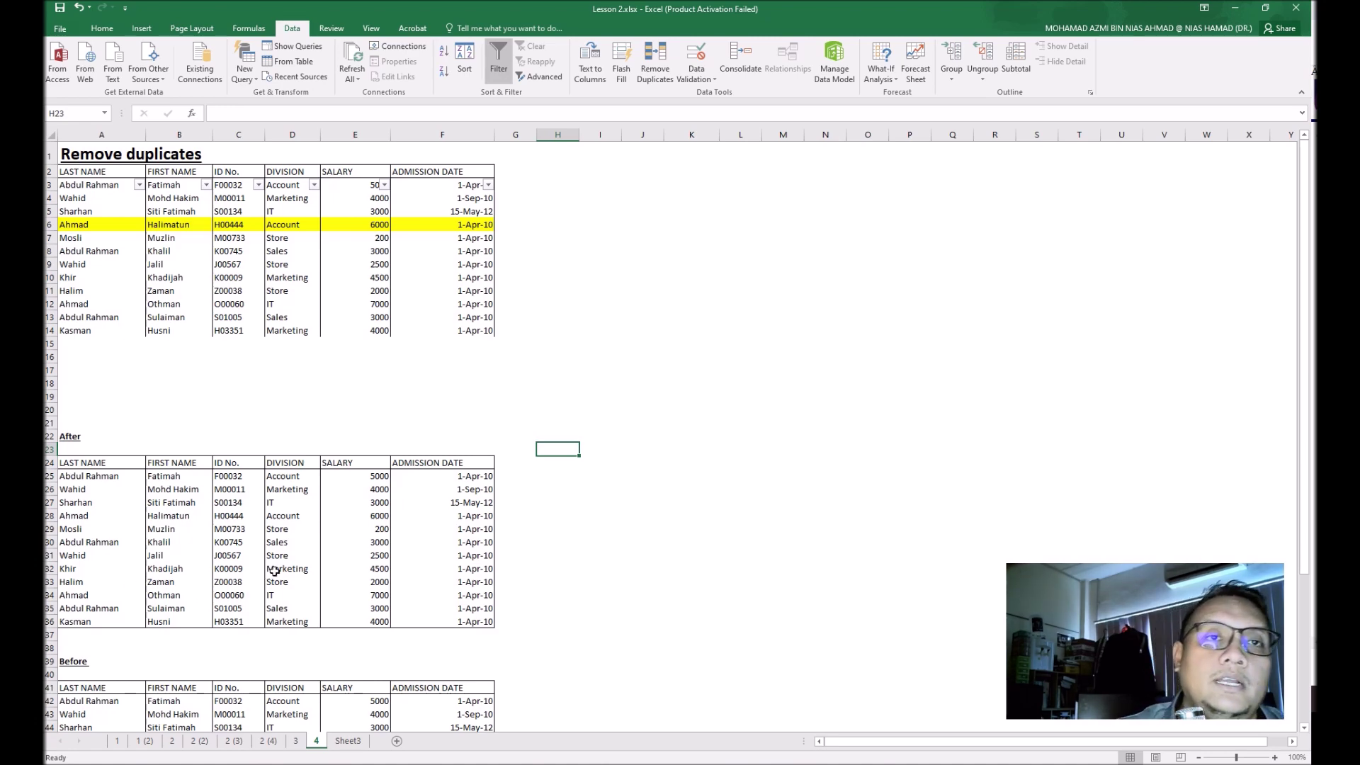
Step: Move to sheet 3 with its filter-enabled 12-record staff table
click(354, 741)
click(314, 742)
click(296, 741)
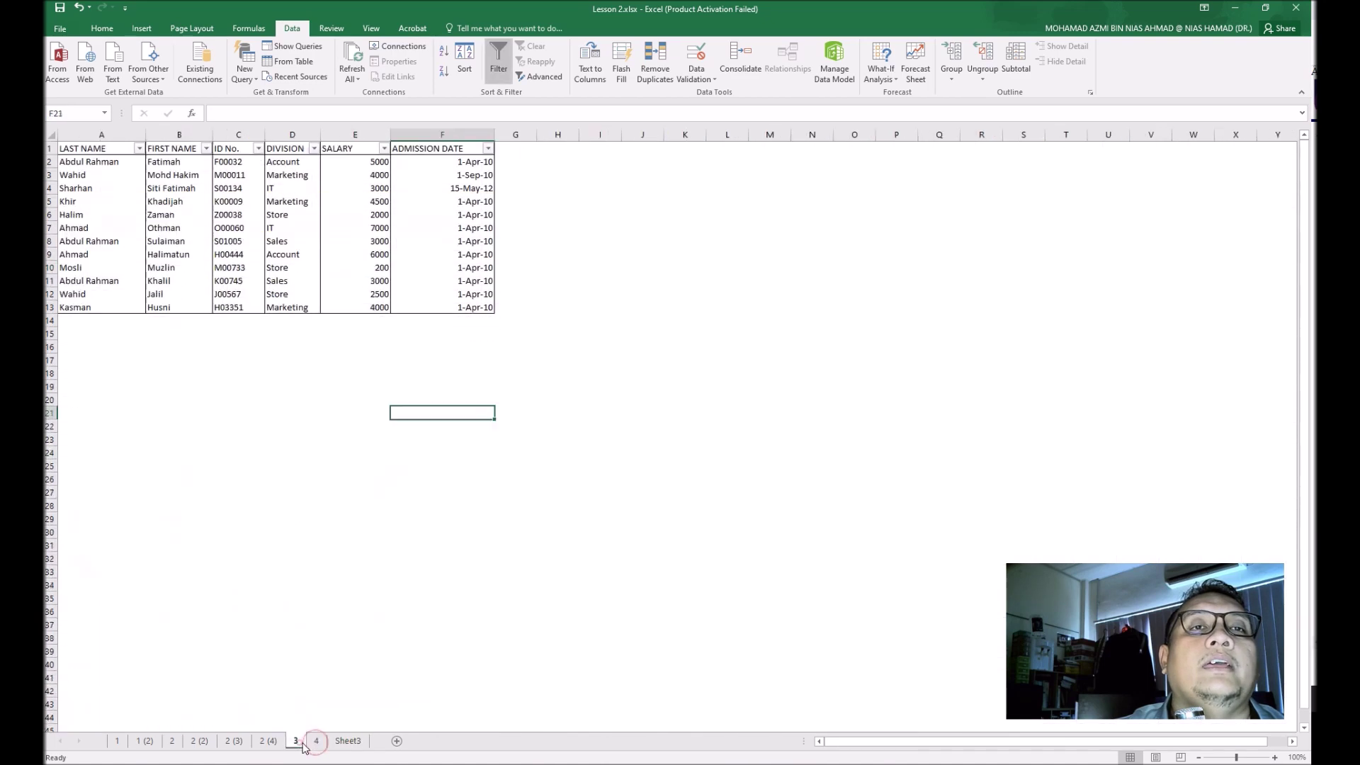